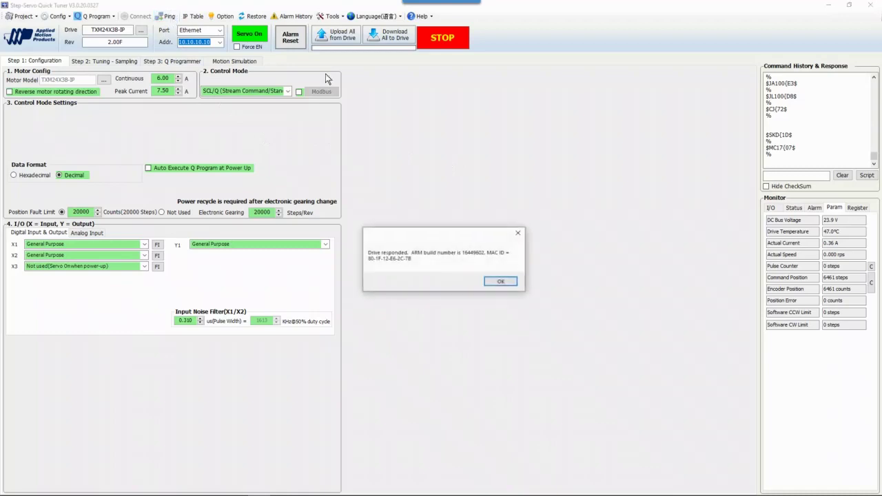
- Set the electronic gearing to 1574 steps/rev and download the configuration to the drive, accepting that the software limits are cleared
left_click(495, 283)
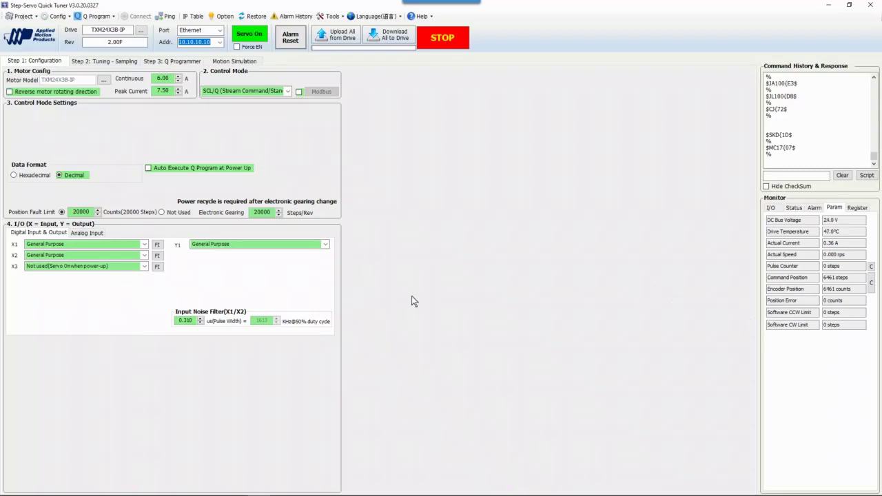
double_click(262, 212)
type("1574")
left_click(387, 36)
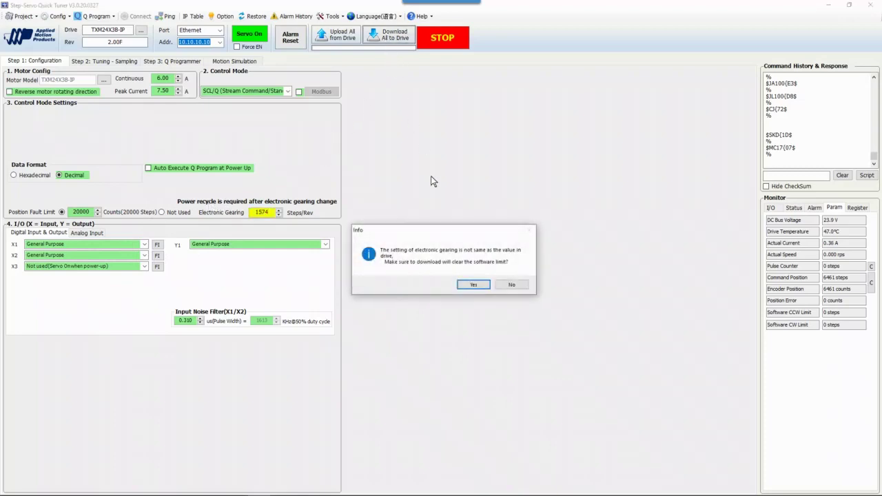
left_click(468, 285)
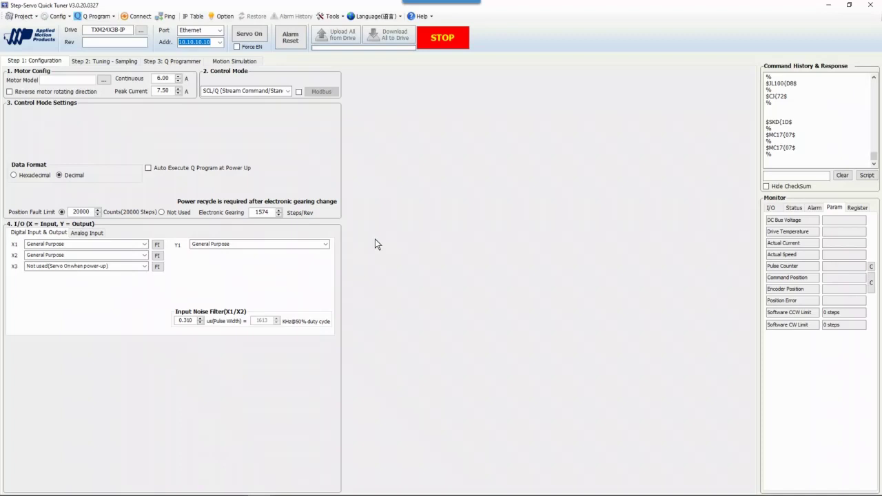
- Ping the drive over Ethernet to check its connection and dismiss the reply
left_click(167, 16)
left_click(491, 281)
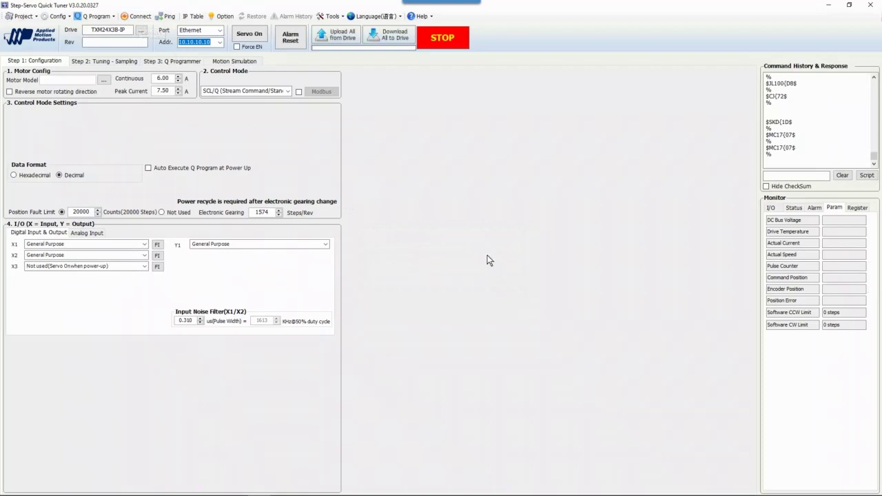
left_click(504, 281)
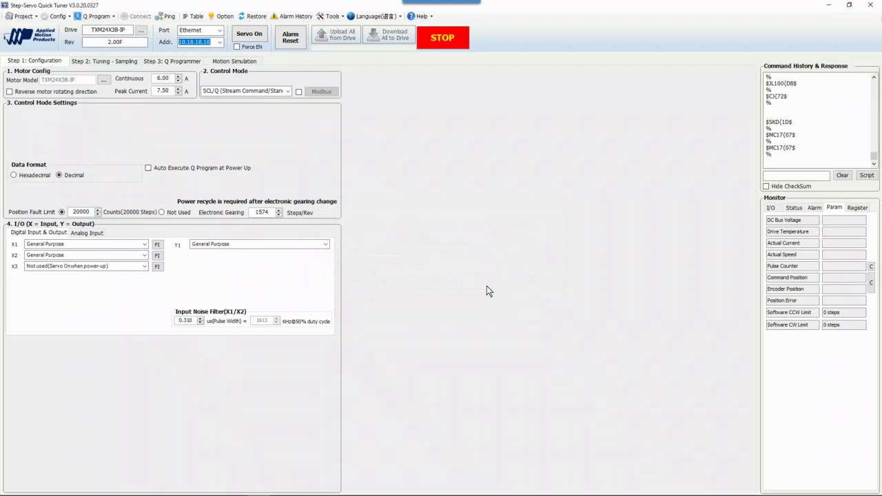
- In Motion Simulation, set the jog speed to 1.000 rps and jog the motor CCW
left_click(248, 62)
mouse_move(568, 477)
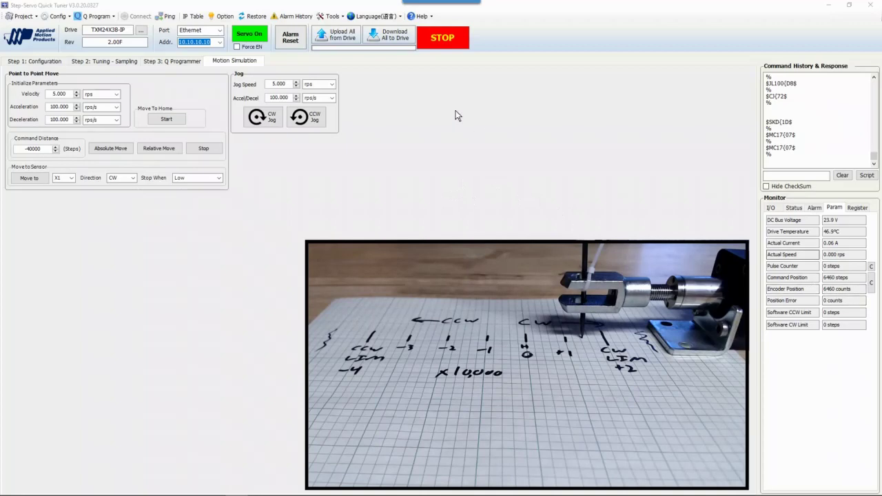
double_click(274, 84)
type("1.000")
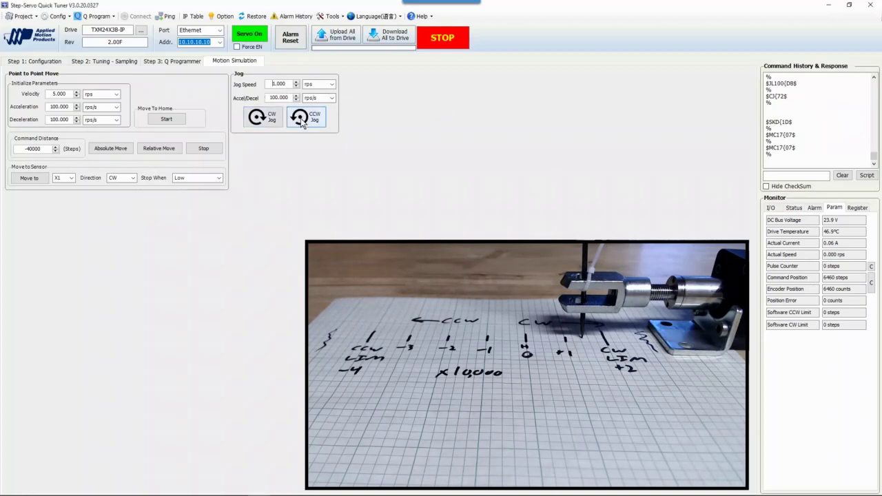
left_click(302, 121)
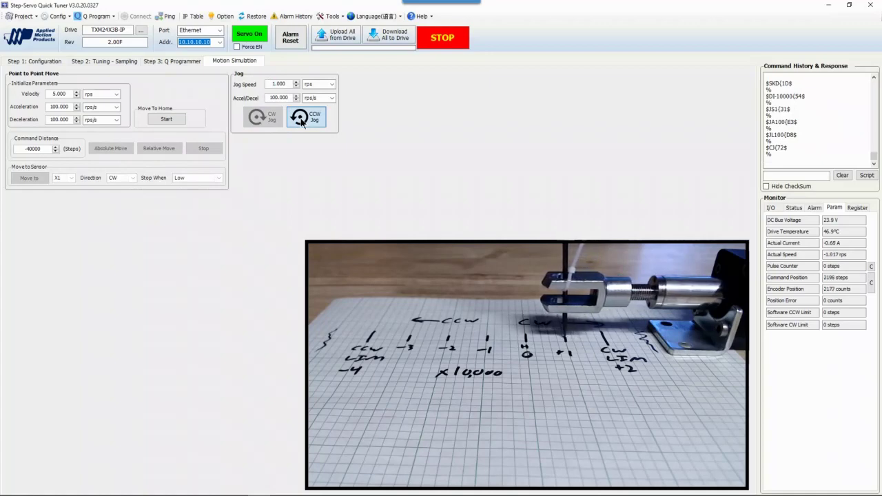
left_click(302, 121)
- Jog the motor CW and CCW in turns until the actuator's pointer lines up with the H 0 mark
left_click(262, 122)
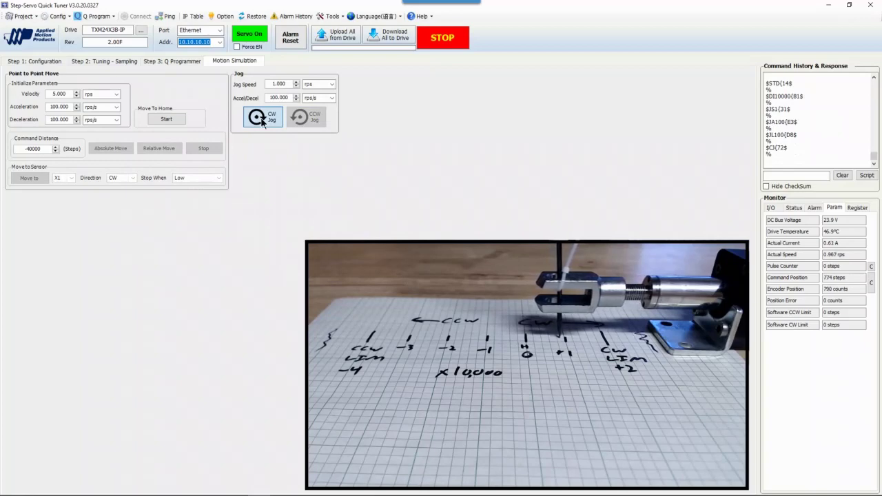
left_click(262, 122)
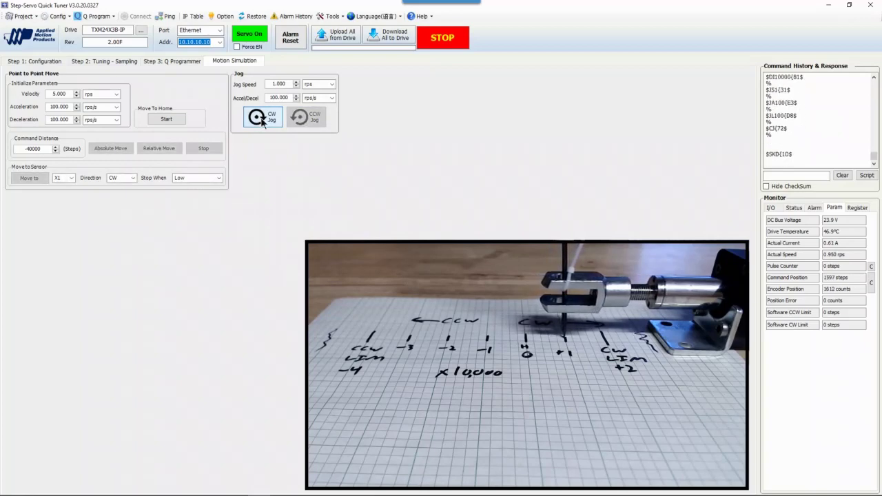
left_click(312, 120)
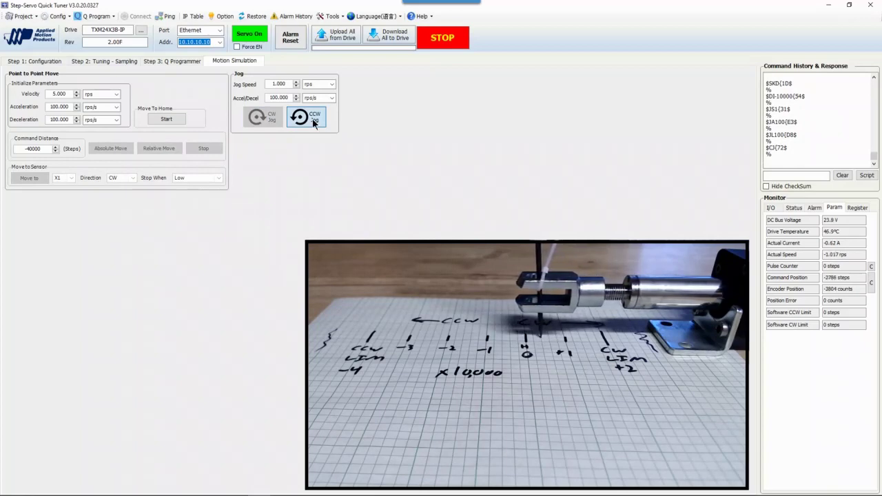
left_click(314, 122)
left_click(314, 122)
left_click(313, 122)
left_click(269, 119)
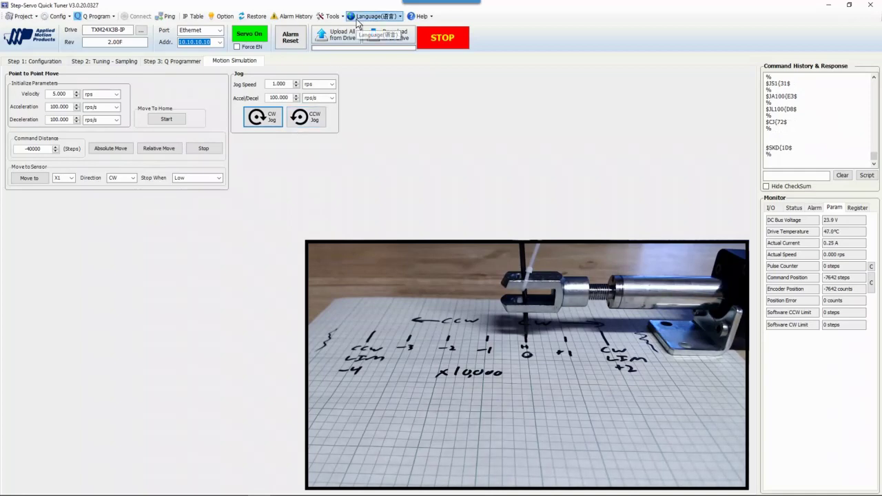
- Set the actuator's current position as the home position and accept the confirmation
left_click(333, 17)
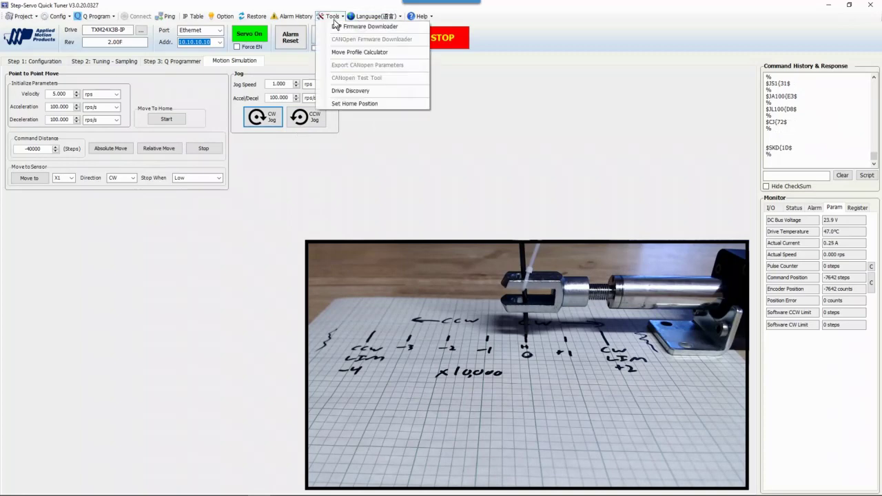
left_click(362, 103)
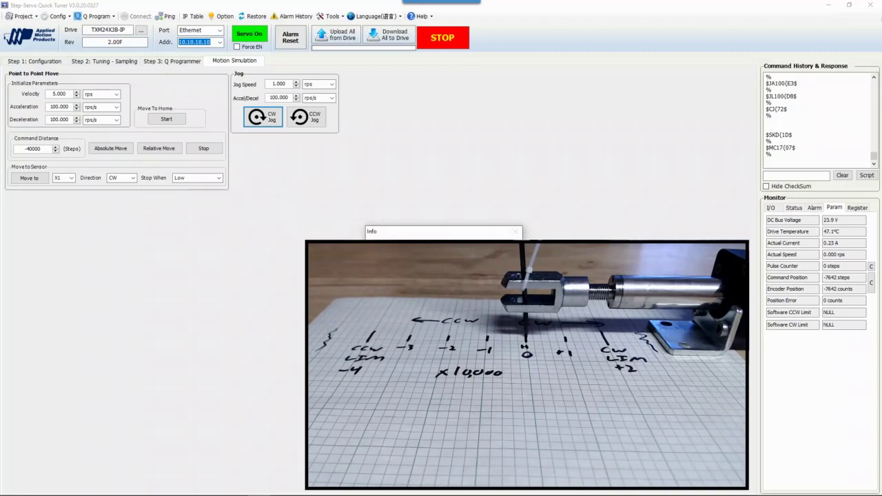
key("Return")
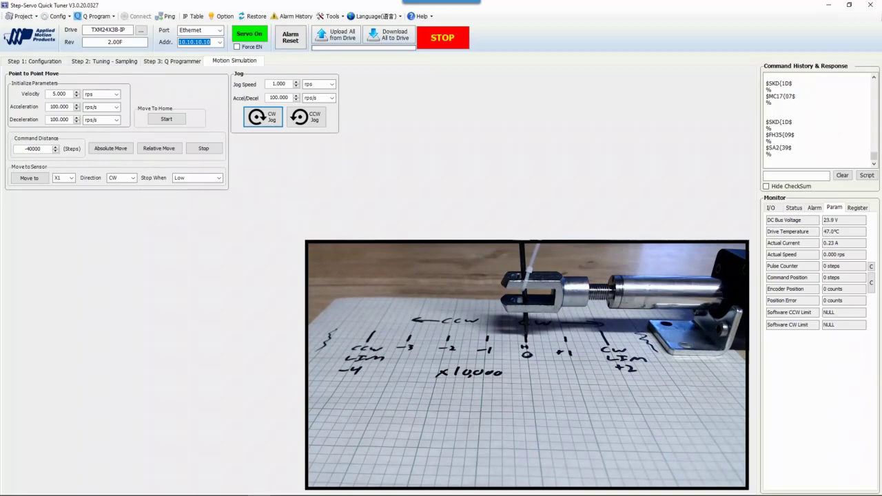
- Set the command distance to -10000 steps and run a relative move
left_click_drag(48, 149, 4, 151)
type("-10000")
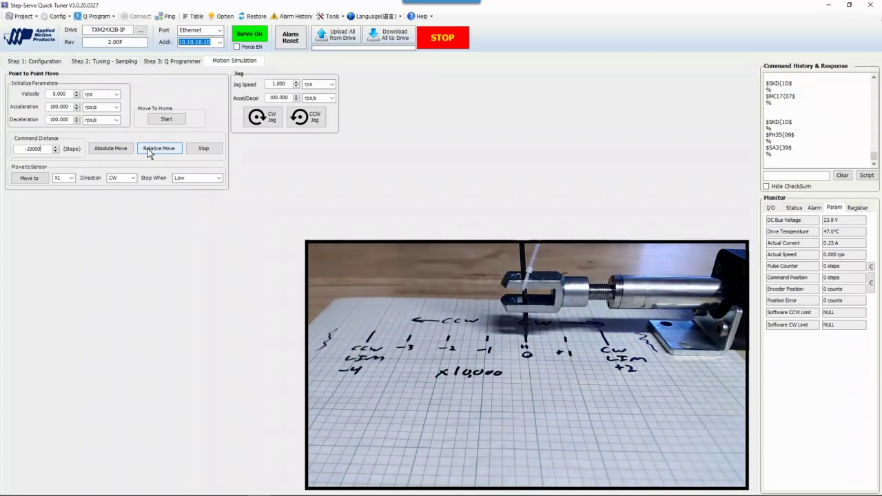
left_click(147, 148)
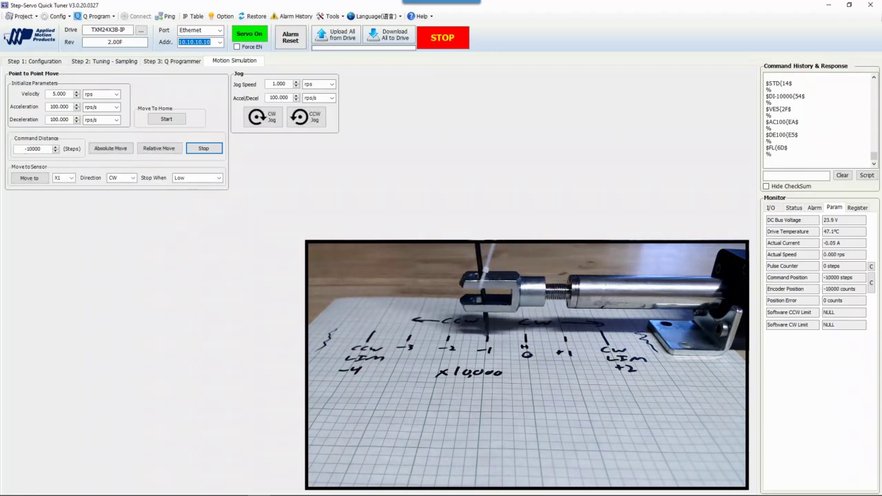
- Change the command distance to -5000 steps and run another relative move
left_click_drag(41, 149, 24, 149)
type("5000")
left_click(168, 148)
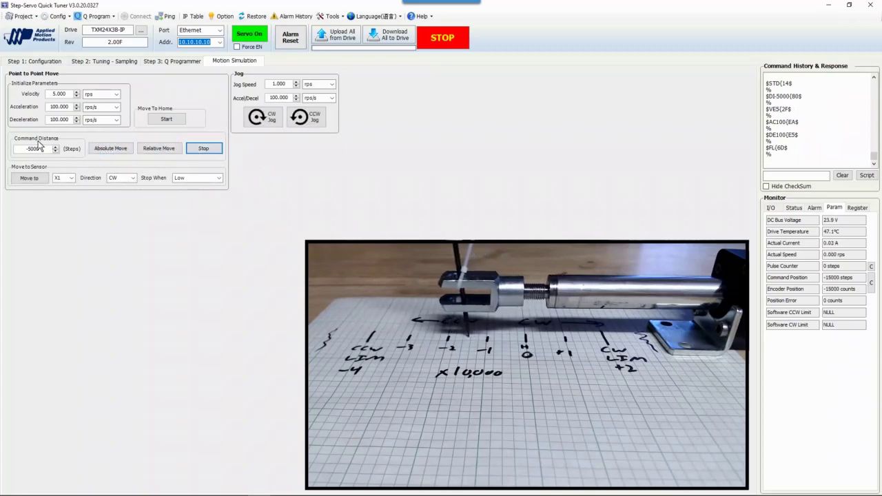
- Return the actuator to home and open the software limit settings for tuning
left_click(166, 120)
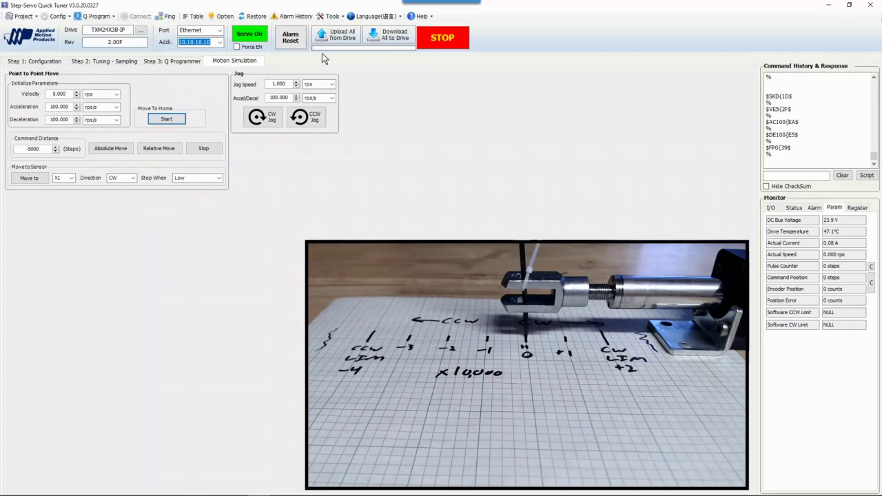
left_click(104, 62)
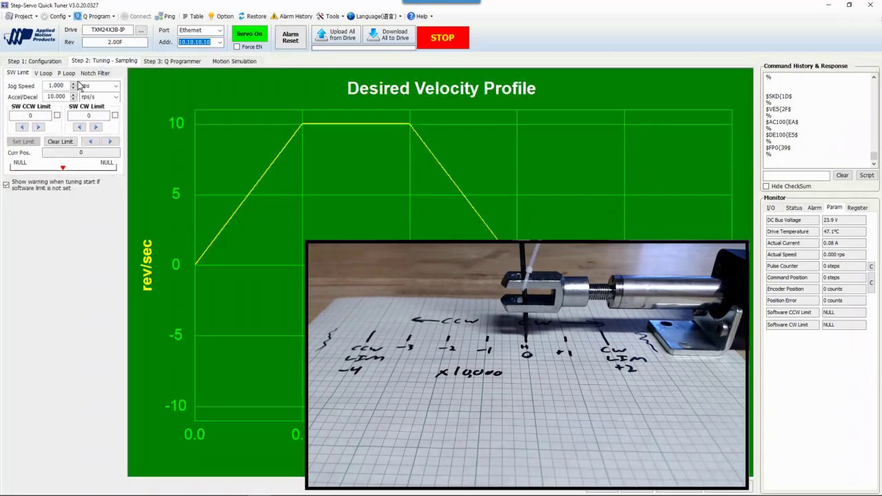
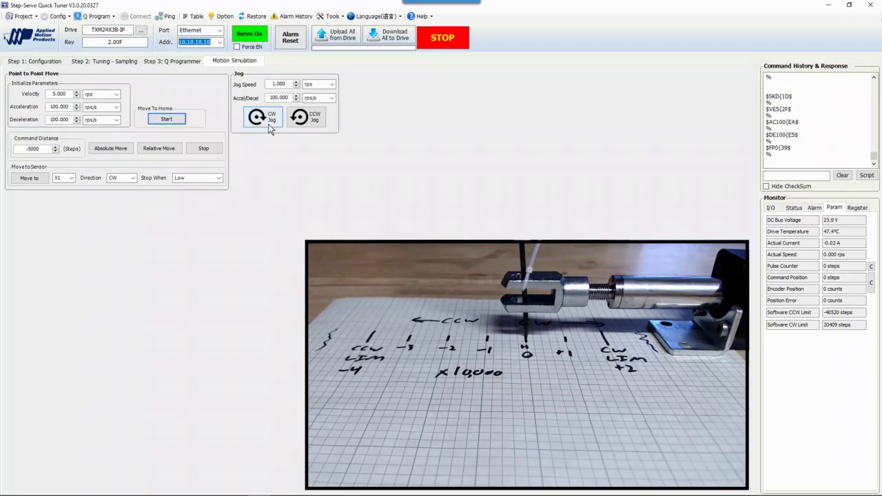
- Set the command distance to -10000 steps and run the absolute move, repeating it at the same target
left_click(26, 149)
double_click(28, 148)
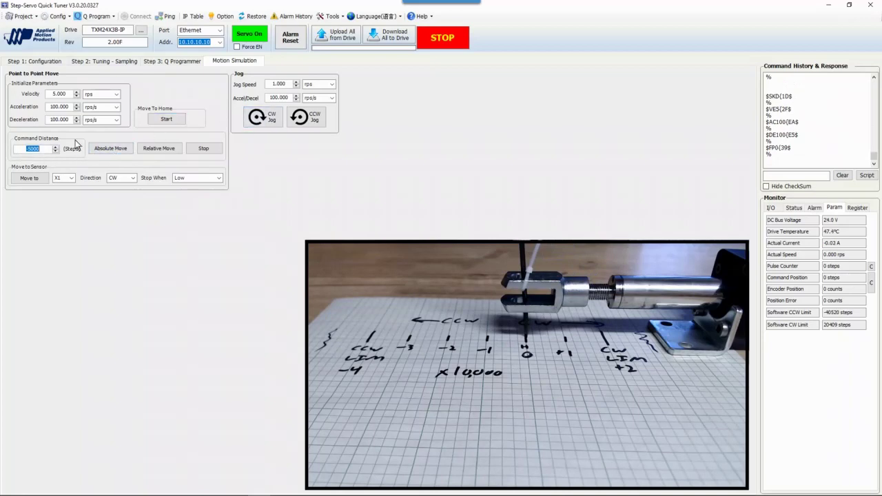
type("-10000")
left_click(115, 150)
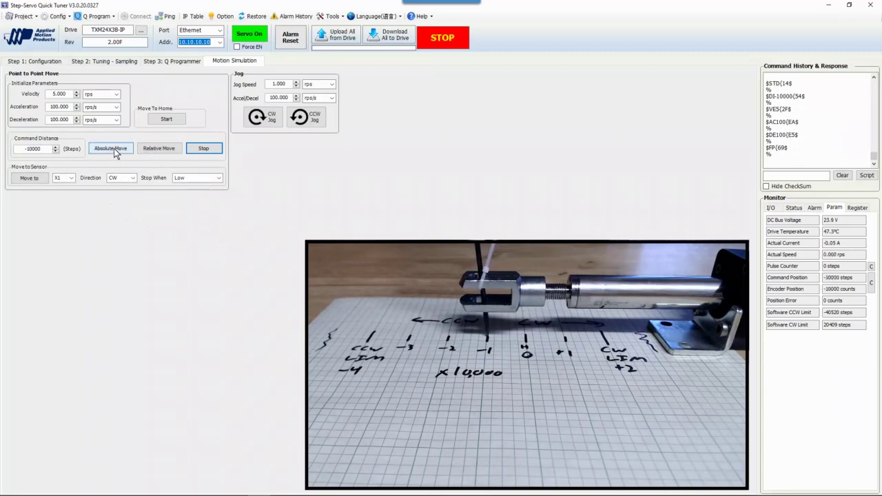
left_click(109, 151)
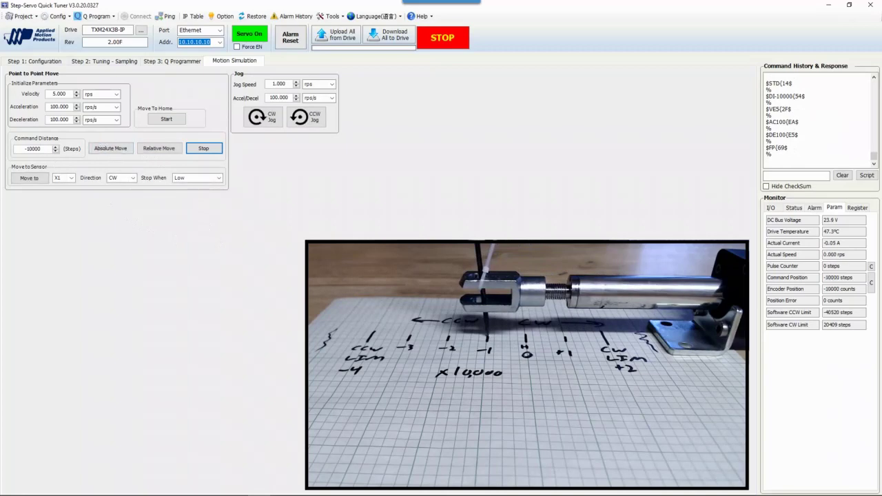
left_click(106, 152)
- Run four consecutive relative moves of -10000 steps to drive the actuator into the software CCW limit
left_click(167, 149)
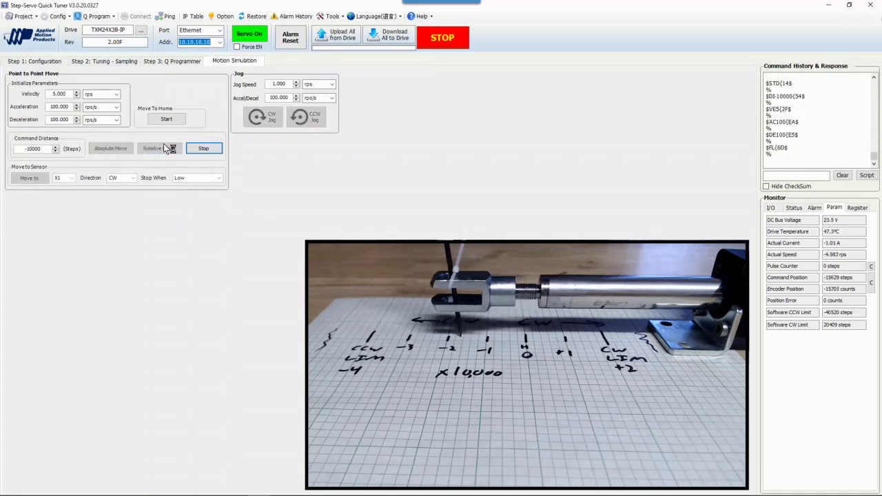
left_click(163, 145)
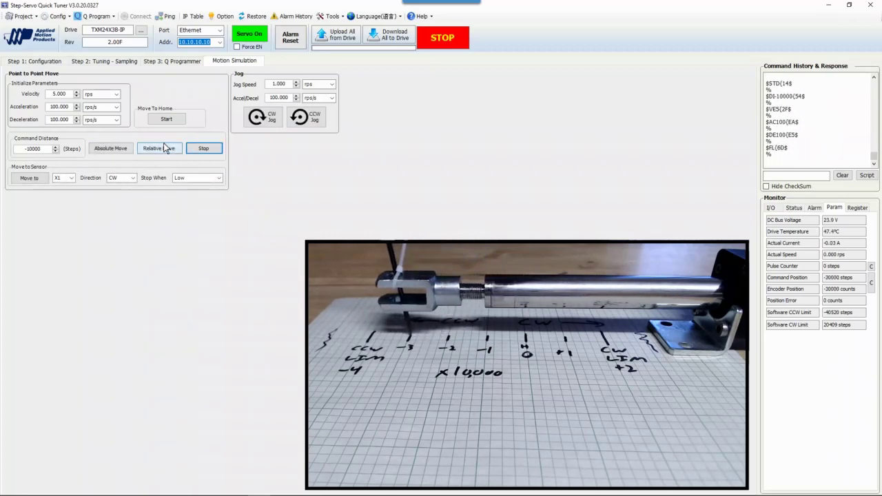
left_click(163, 148)
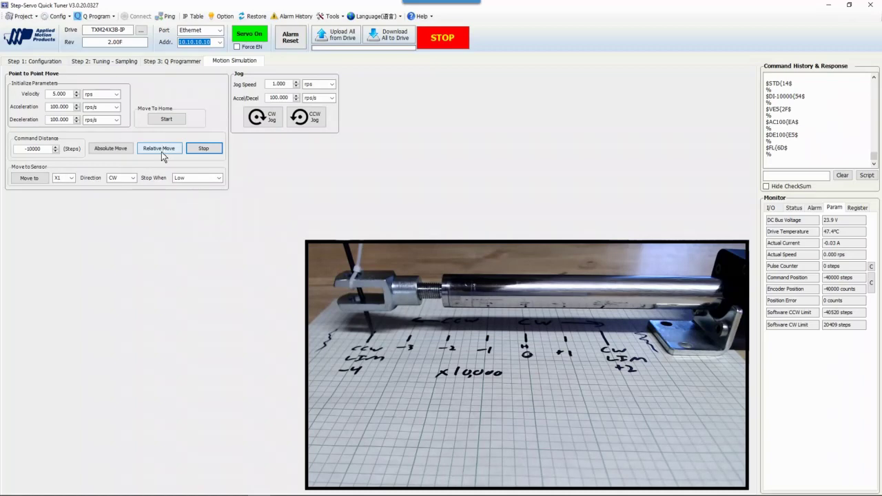
left_click(161, 149)
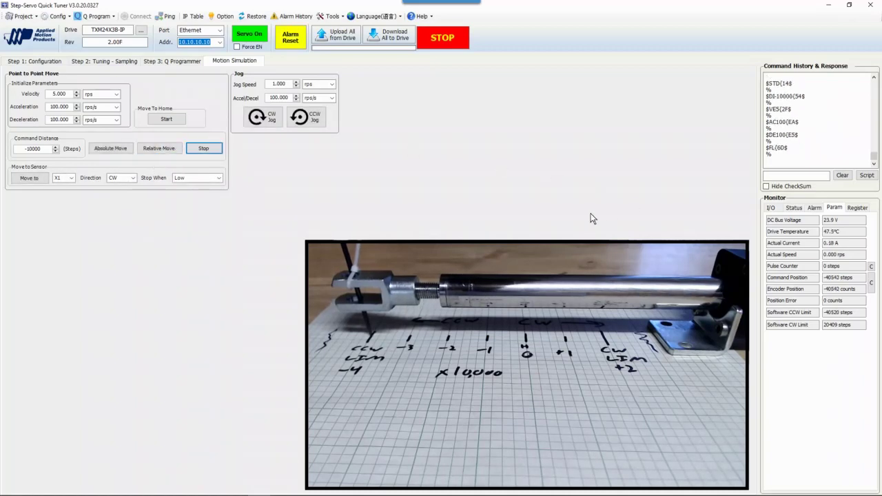
- Reset the drive alarm and show the faults and warnings in the monitor
left_click(294, 39)
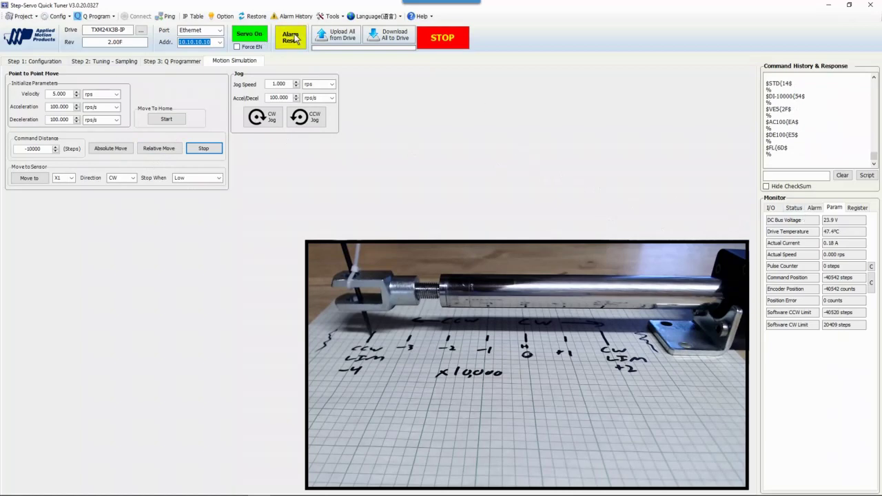
left_click(814, 207)
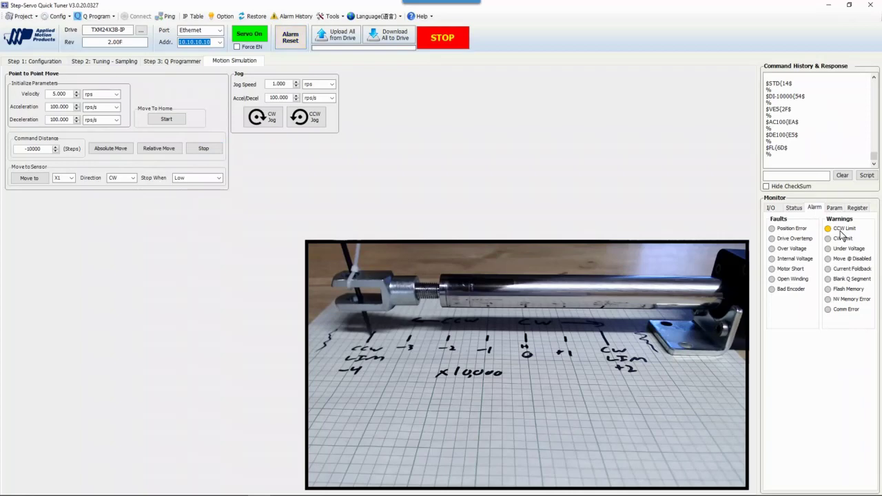
- Jog the motor CW off the CCW limit and return the actuator to home
left_click(269, 119)
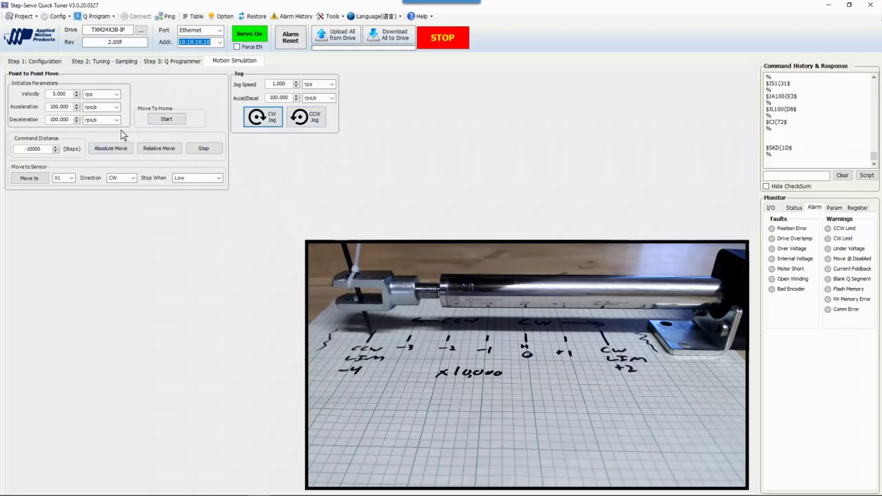
left_click(160, 118)
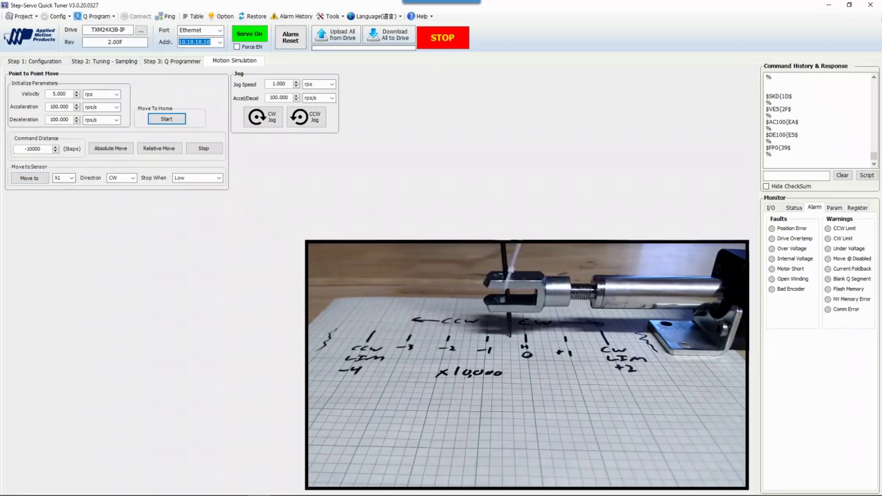
- Run an absolute move to 50000 steps to test the software CW limit, and jog the motor back CCW
key("Tab")
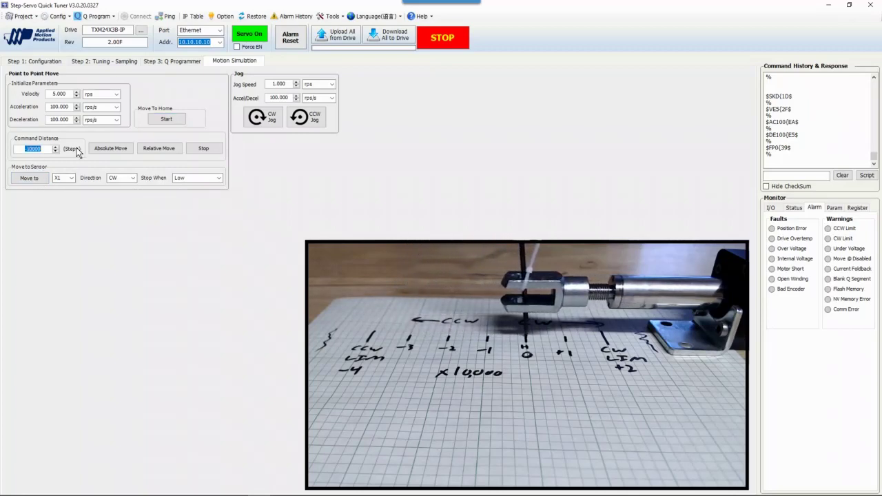
type("50000")
left_click(116, 148)
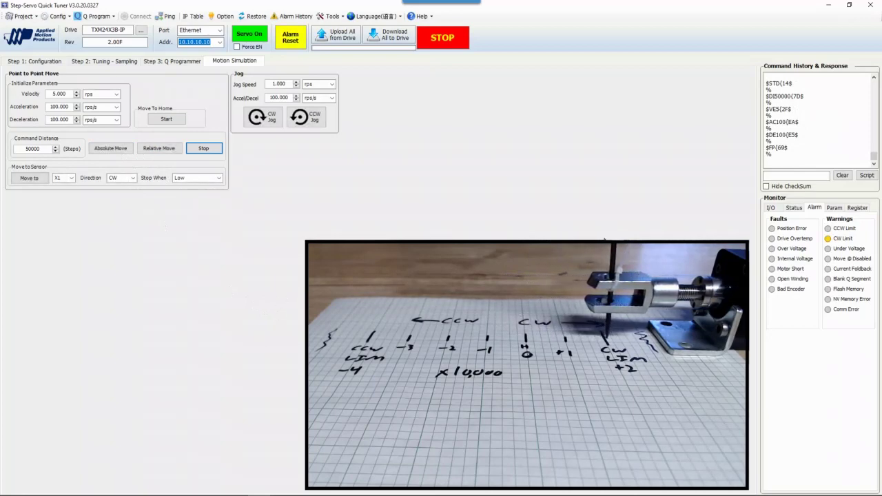
left_click(310, 118)
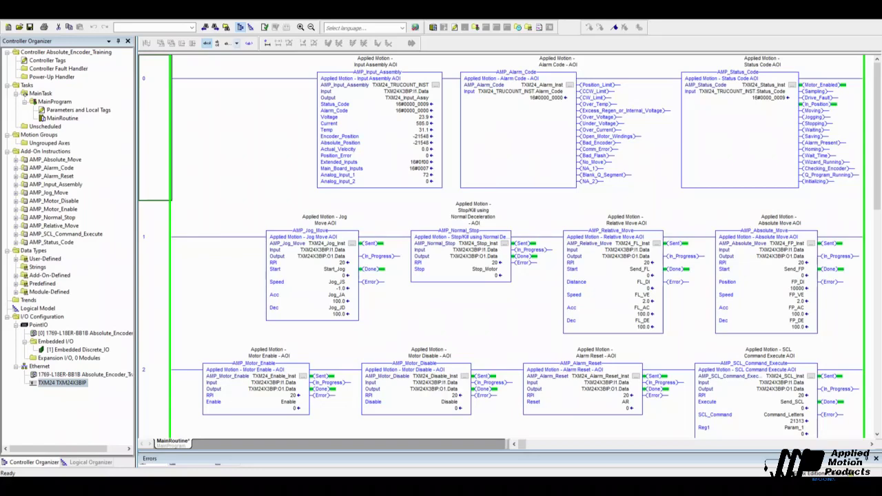
- Examine the Applied Motion add-on instructions in MainRoutine: input assembly, alarm and status codes, moves, stop, enable, disable, alarm reset and SCL command
left_click(334, 95)
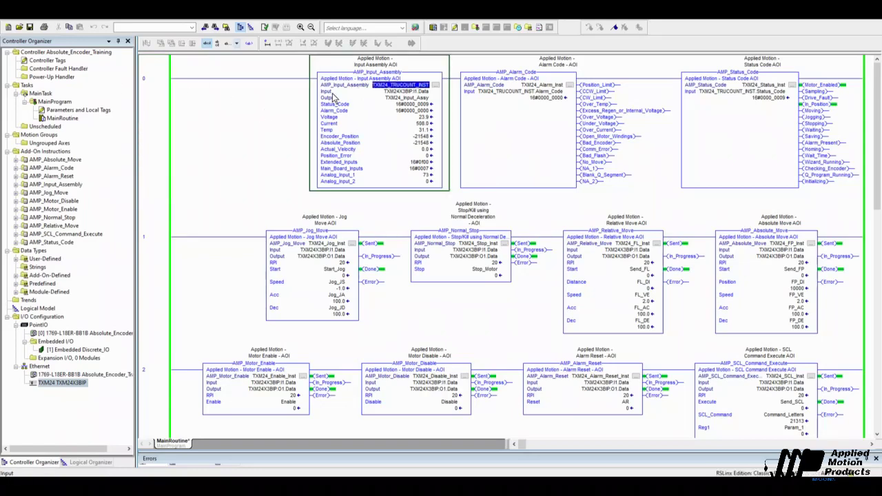
left_click(528, 93)
left_click(755, 99)
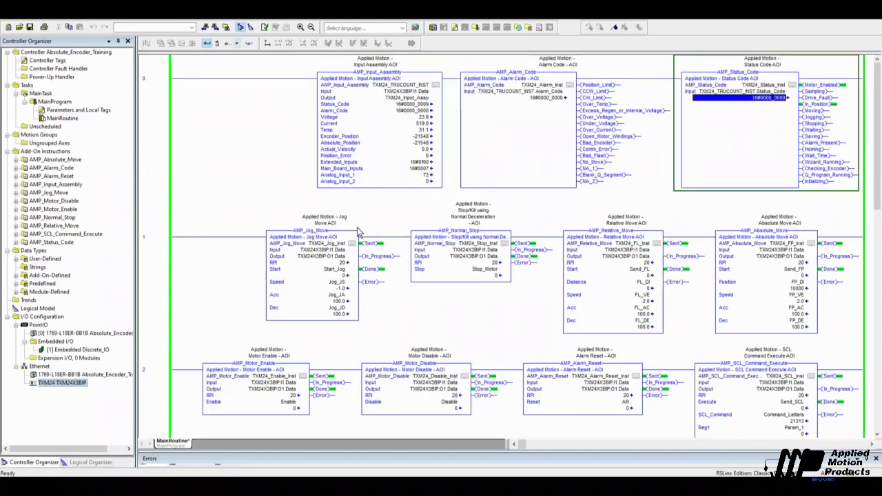
left_click(305, 246)
left_click(473, 232)
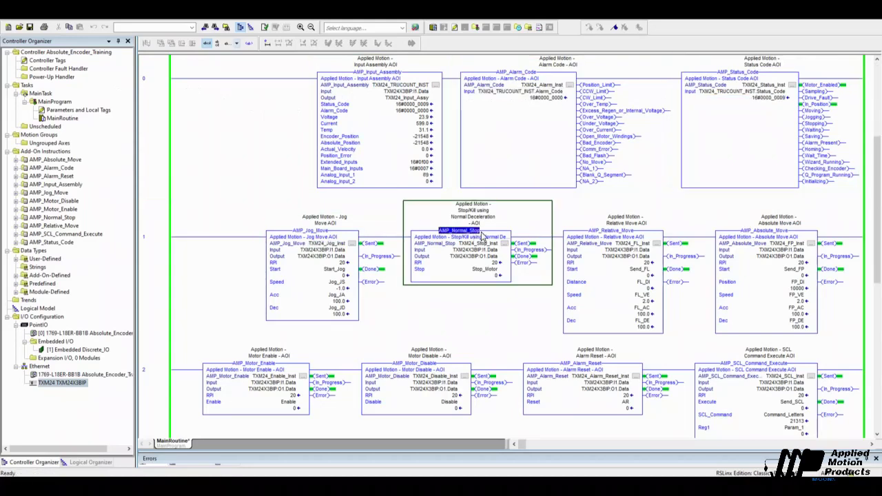
left_click(612, 235)
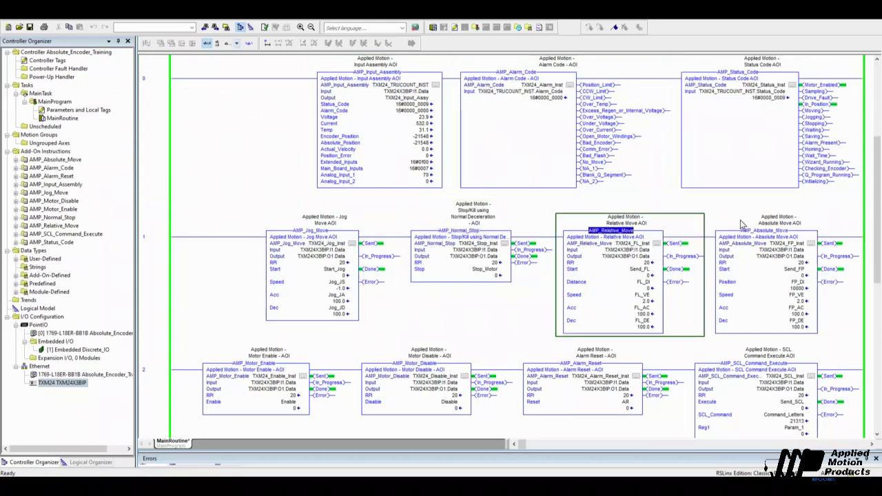
left_click(779, 234)
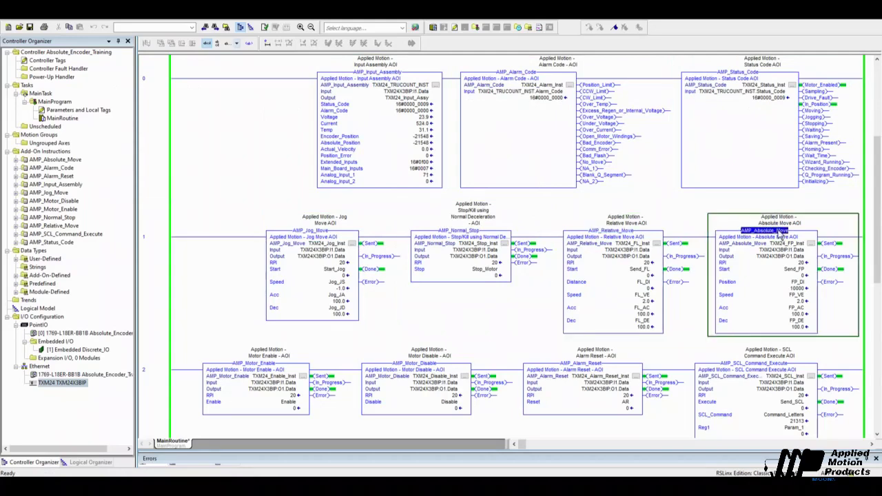
left_click(260, 364)
left_click(419, 365)
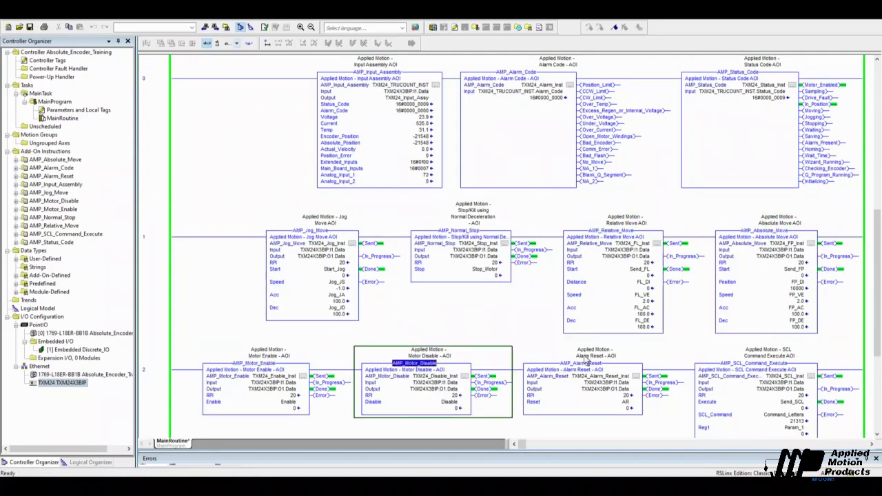
left_click(584, 361)
left_click(768, 373)
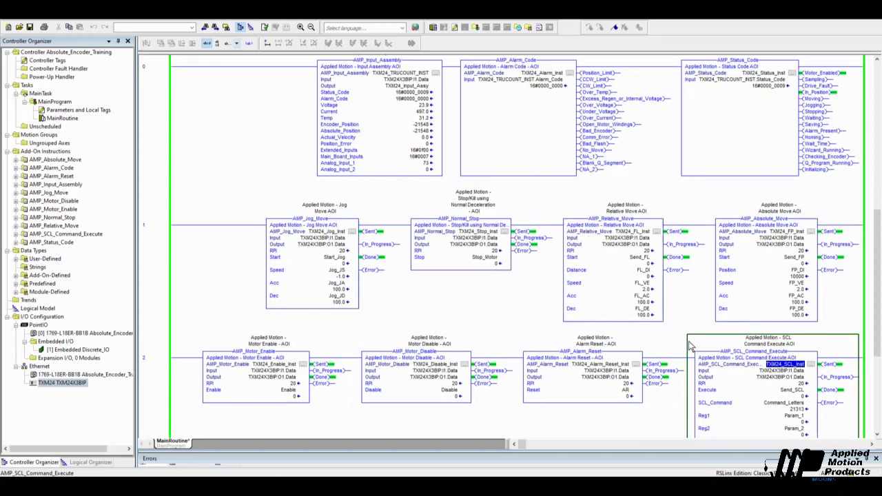
left_click(243, 135)
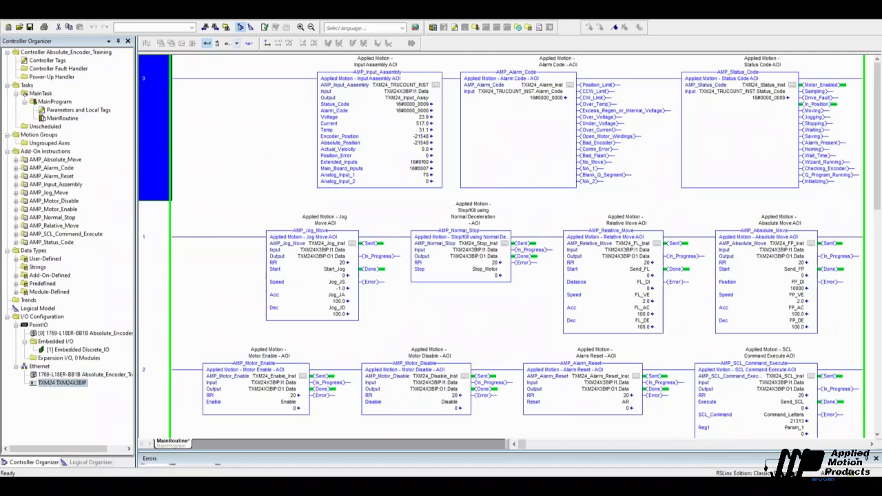
key("alt+Tab")
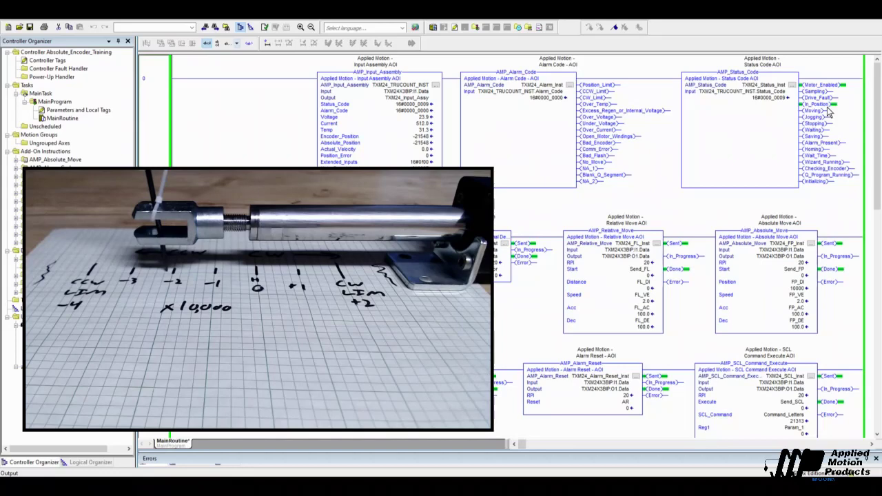
- Set the Absolute Move position to 0 and trigger the move to return the actuator to home
left_click(778, 221)
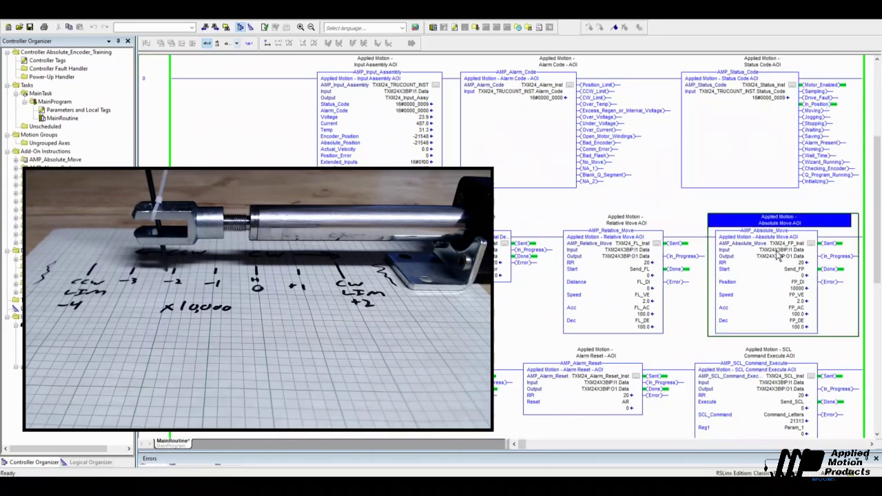
left_click(800, 289)
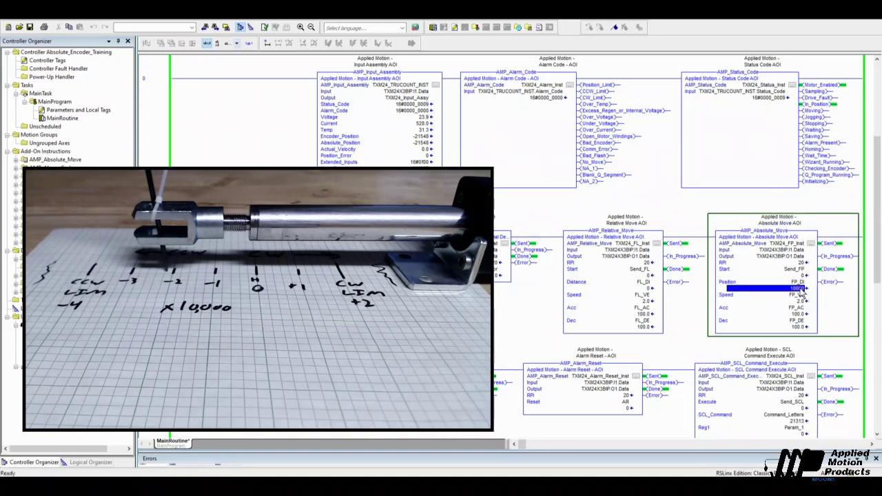
type("0")
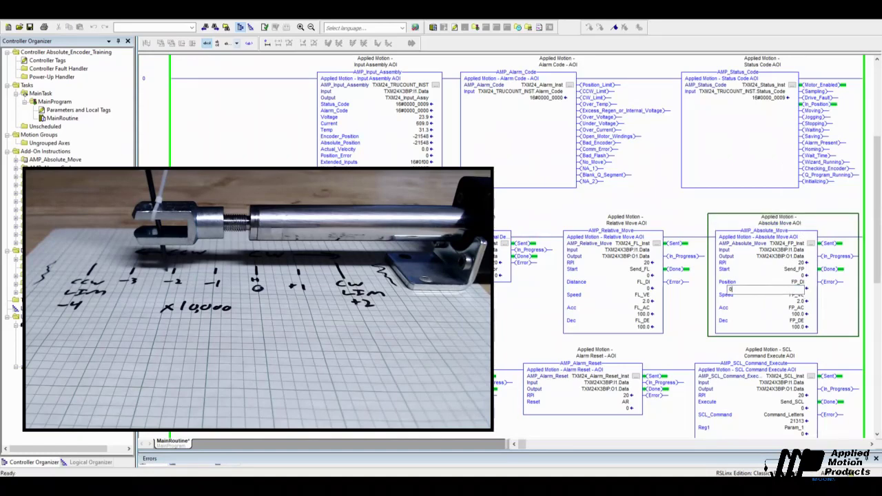
key("Return")
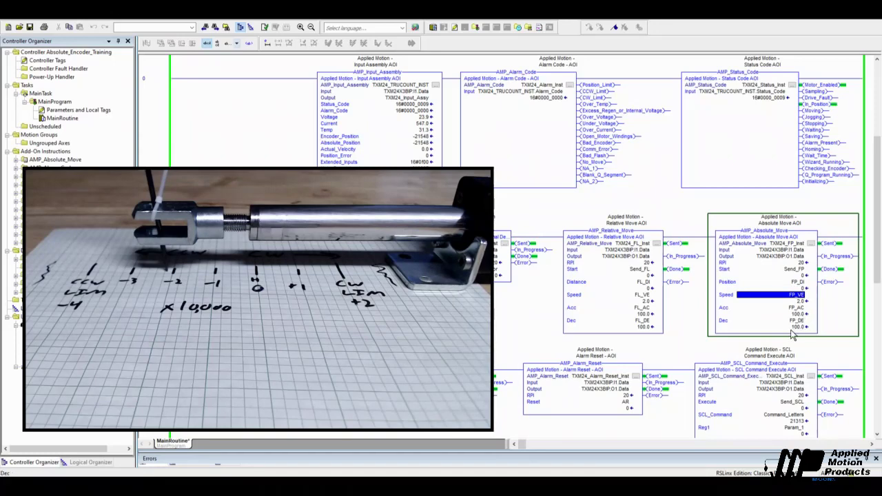
left_click(798, 276)
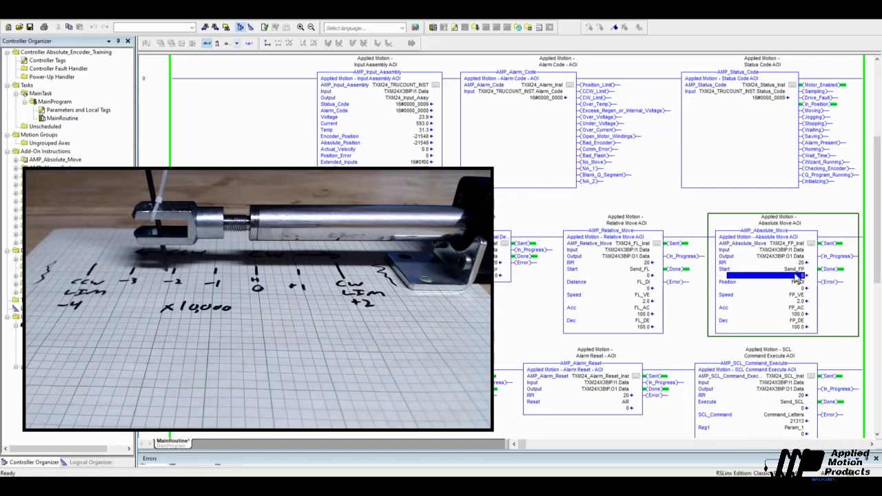
key("ctrl+t")
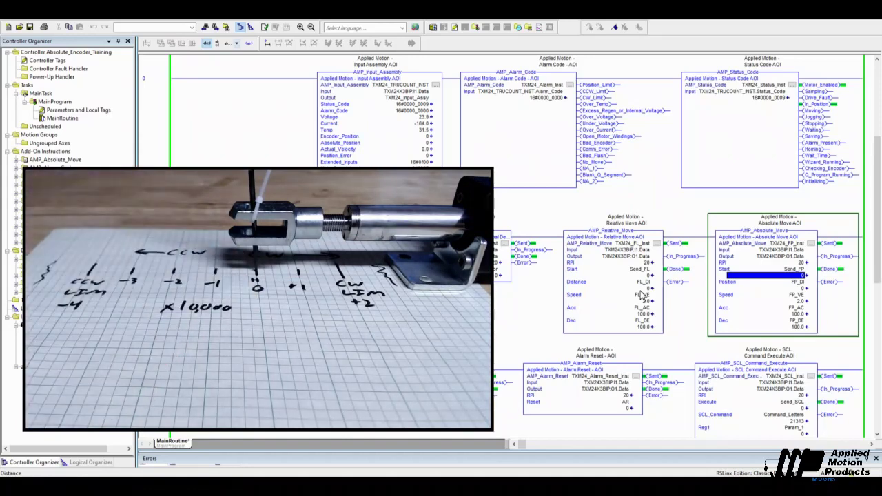
- Set the Relative Move distance to -10000 and speed to 4, and run the move twice
left_click(651, 289)
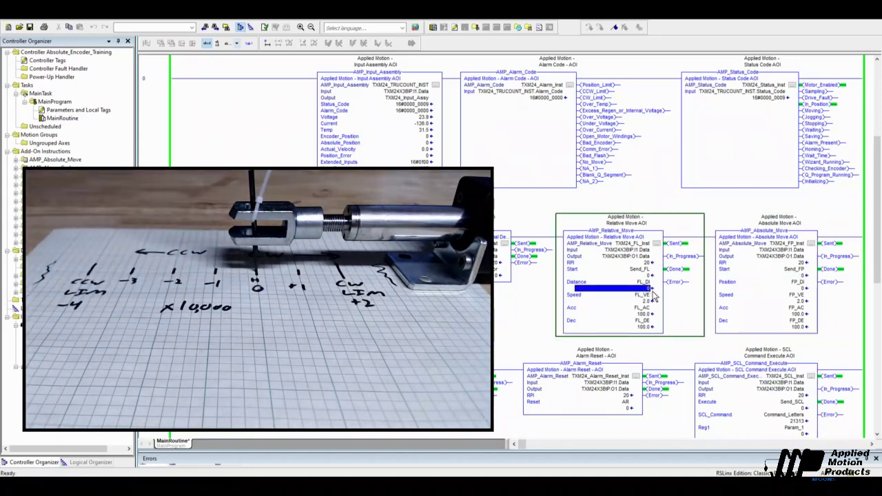
left_click(652, 291)
type("-10")
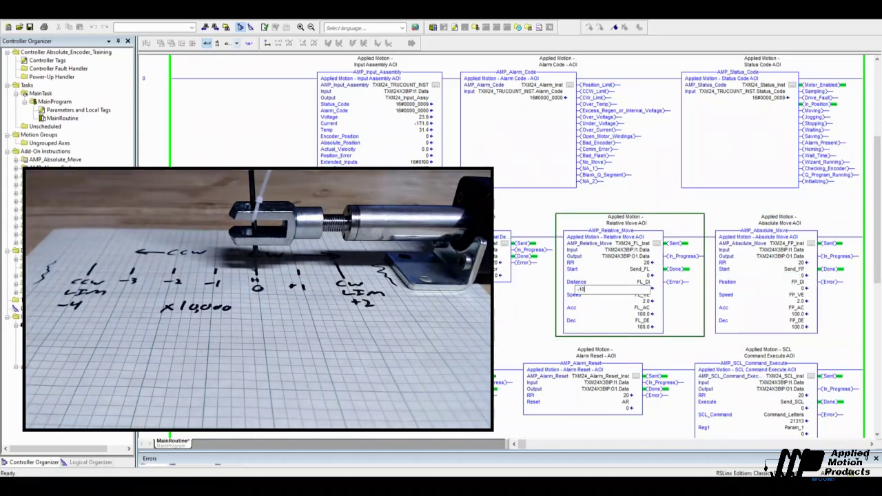
type("000")
key("Return")
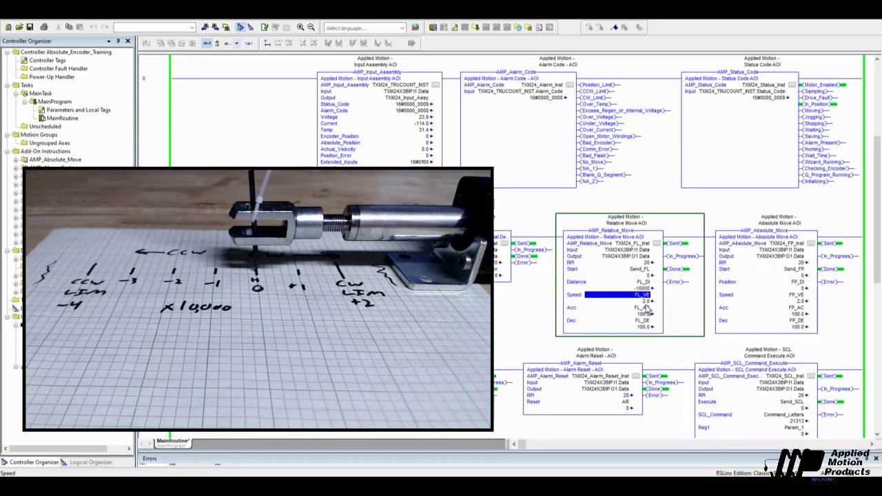
left_click(646, 304)
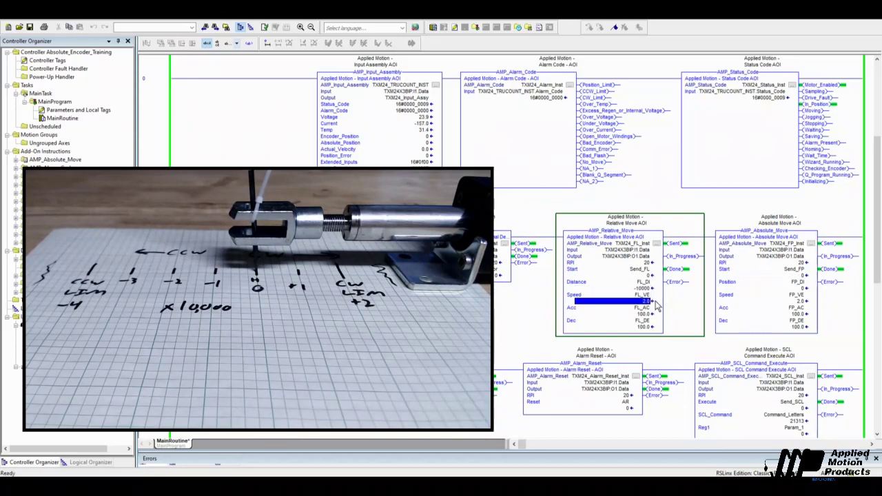
type("4")
key("Return")
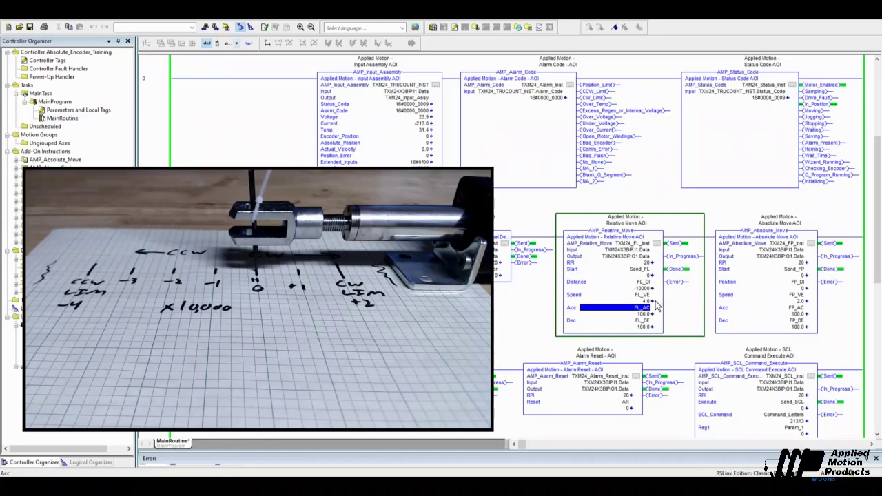
left_click(640, 276)
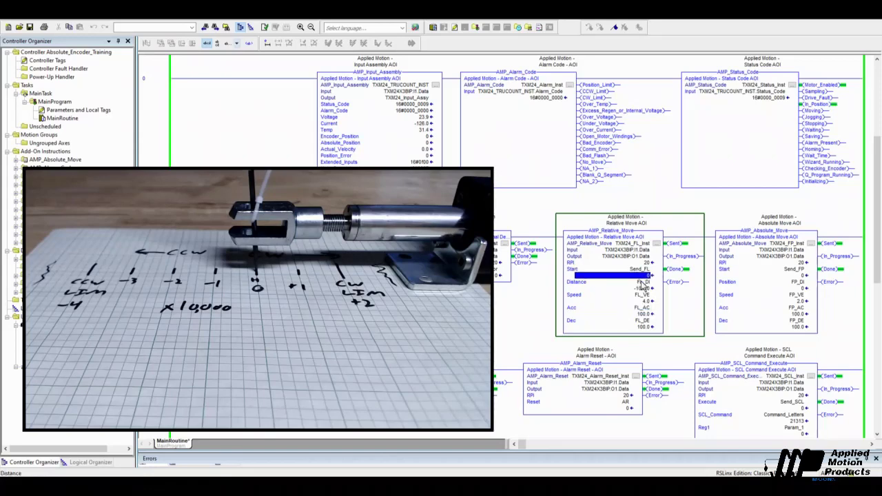
key("ctrl+t")
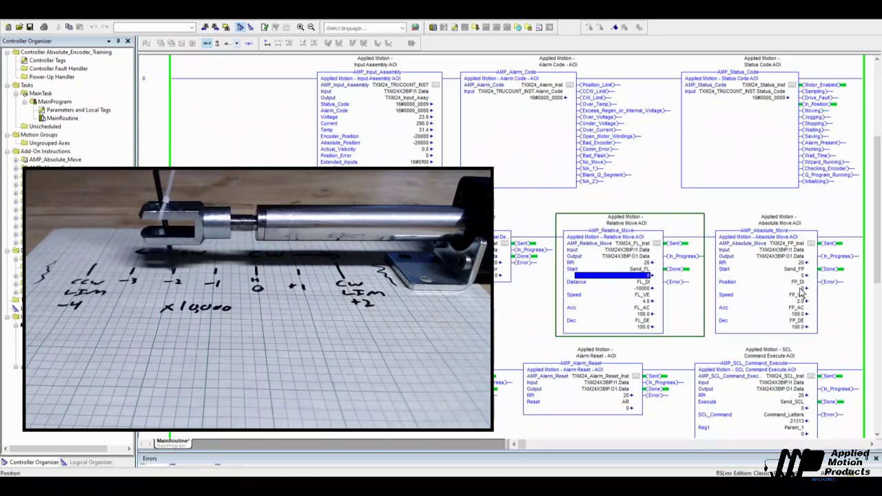
- Set the Absolute Move position to -12000 and run the move
left_click(800, 290)
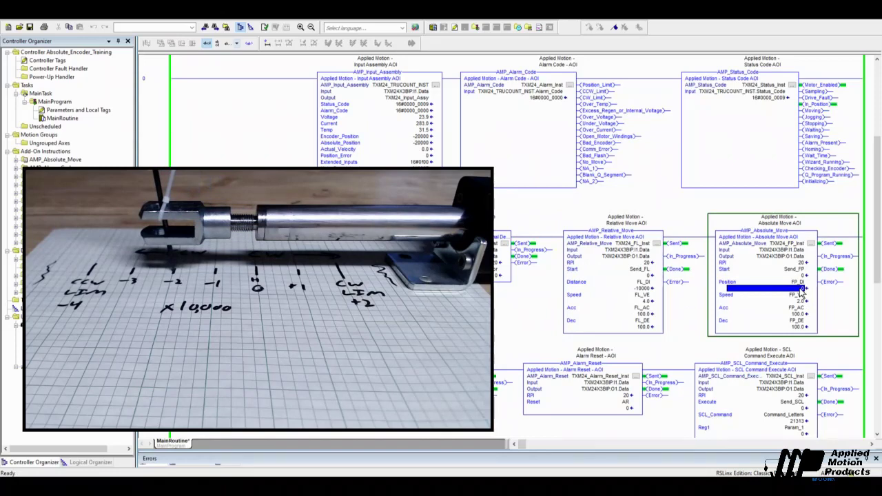
type("-12000")
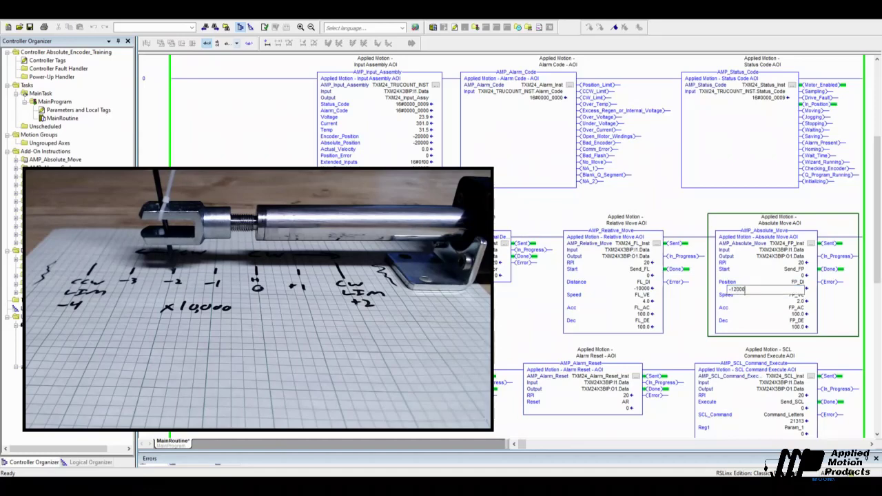
key("Return")
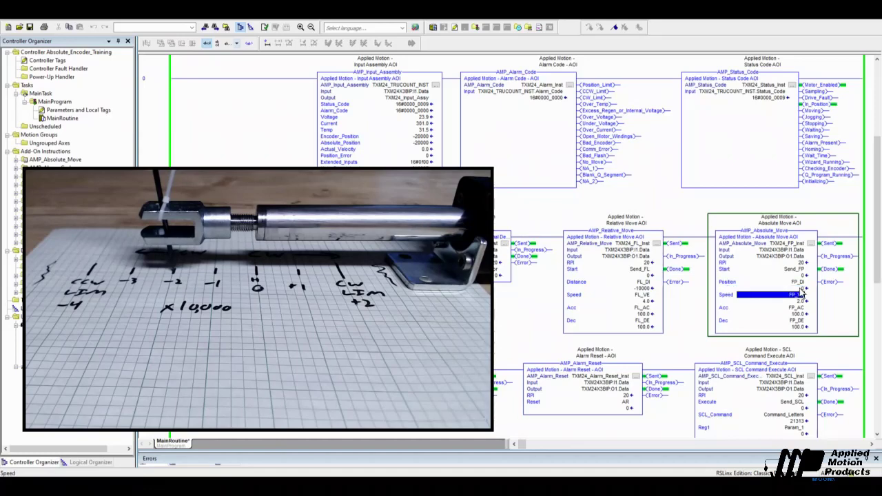
left_click(799, 288)
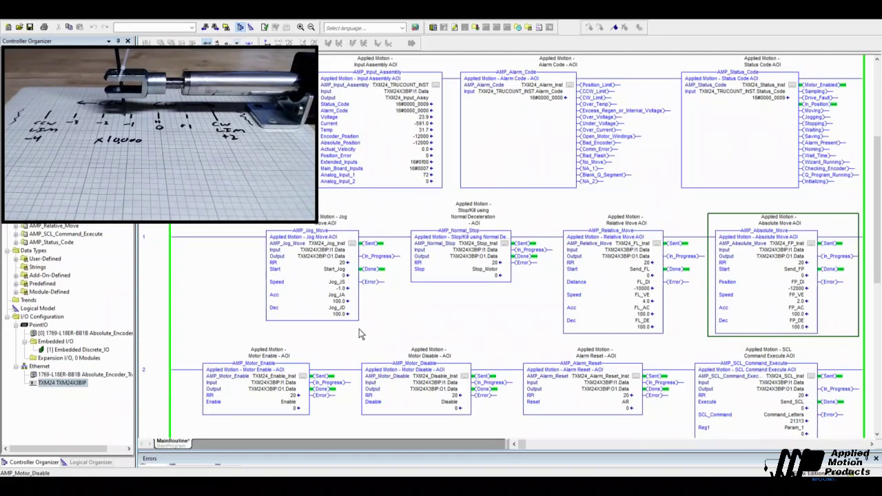
- Start a jog at speed -1.0 to drive the actuator into the CCW limit, and check the status and alarm code instructions
left_click(340, 289)
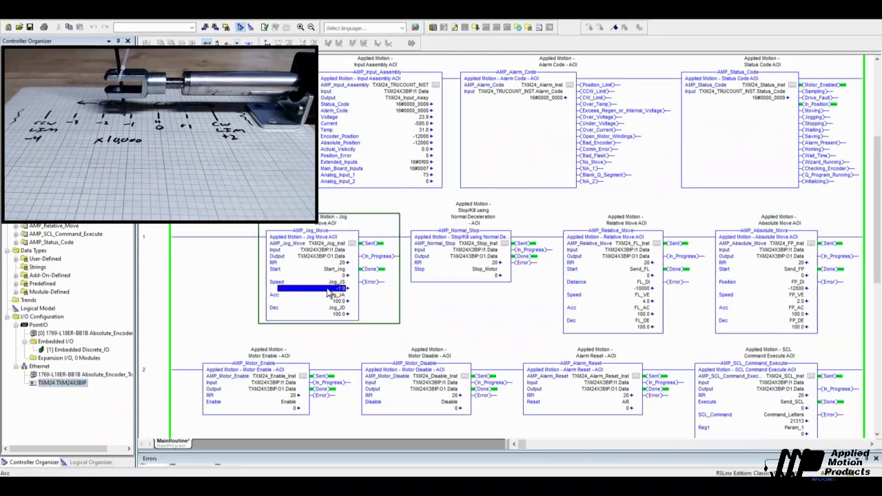
left_click(341, 277)
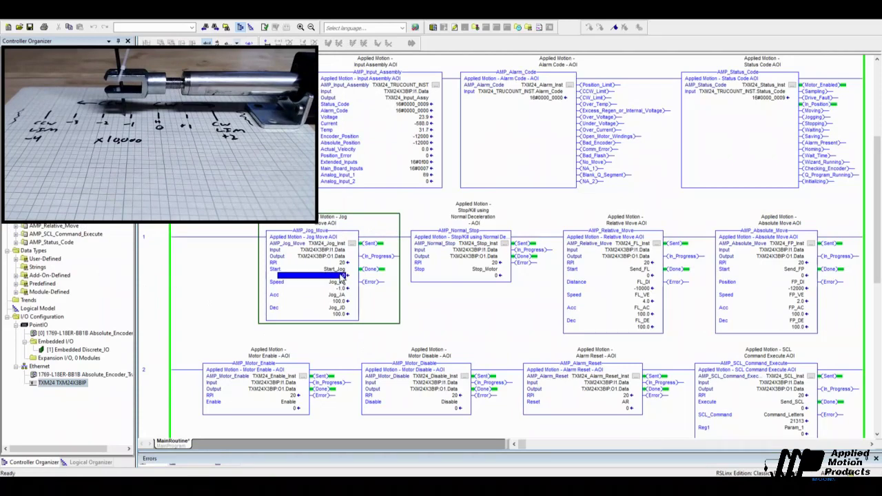
key("ctrl+t")
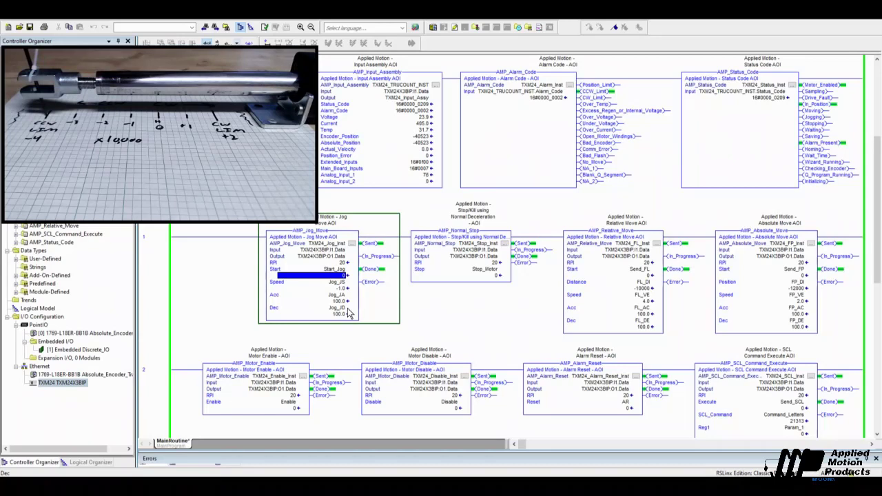
left_click(782, 113)
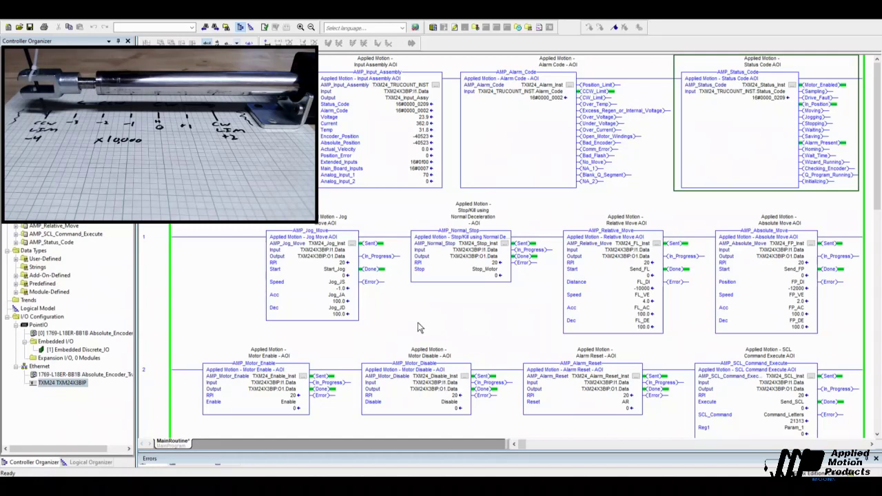
left_click(598, 97)
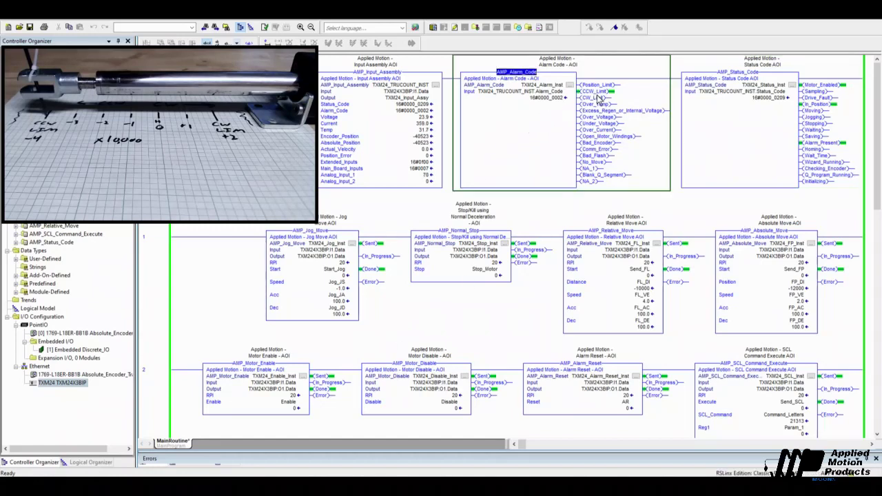
- Set the jog speed to 1, jog the actuator CW off the CCW limit, and stop the motor with the Normal Stop instruction
left_click(338, 290)
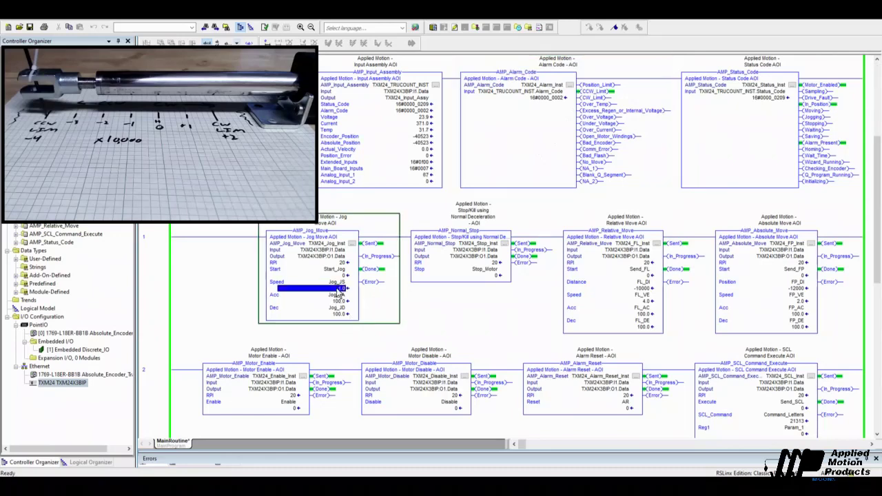
type("-")
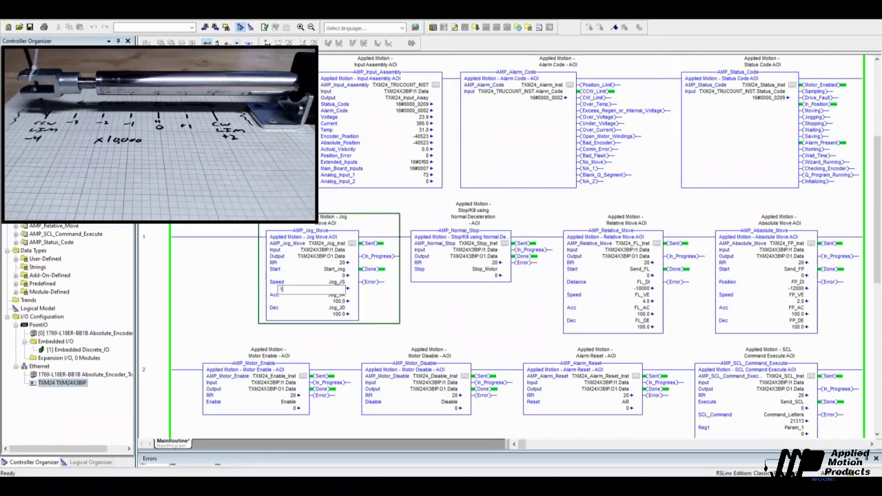
key("Return")
left_click(340, 275)
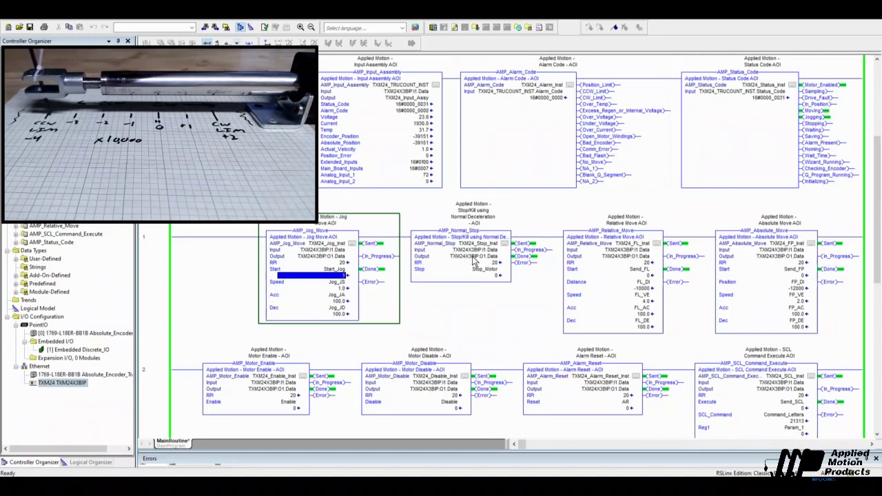
left_click(488, 276)
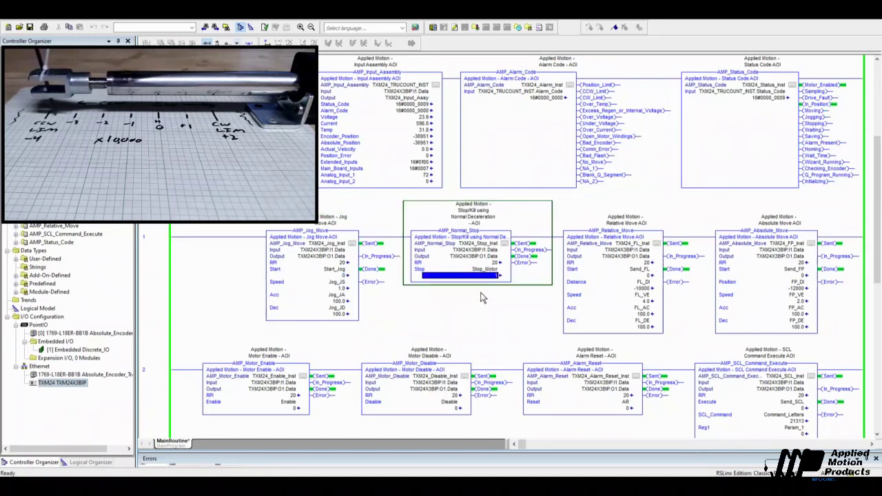
- Reset the Normal Stop trigger, set the Absolute Move position to 0 and run the move
key("ctrl+t")
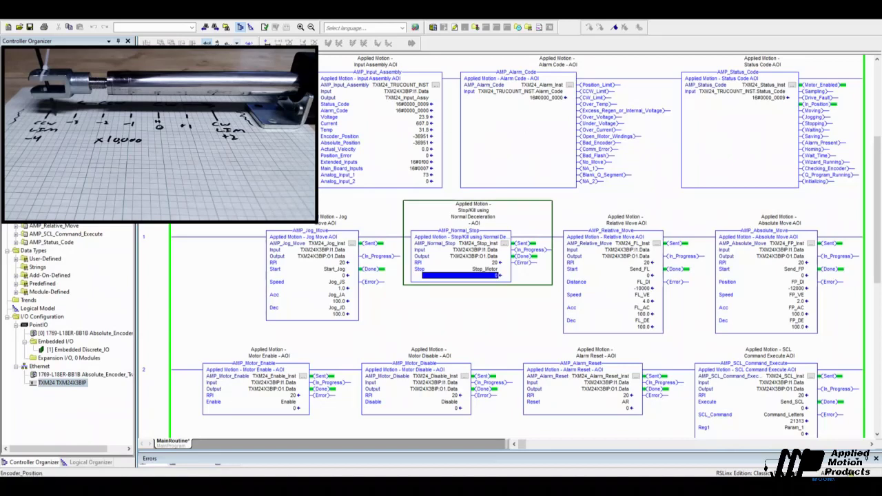
left_click(307, 167)
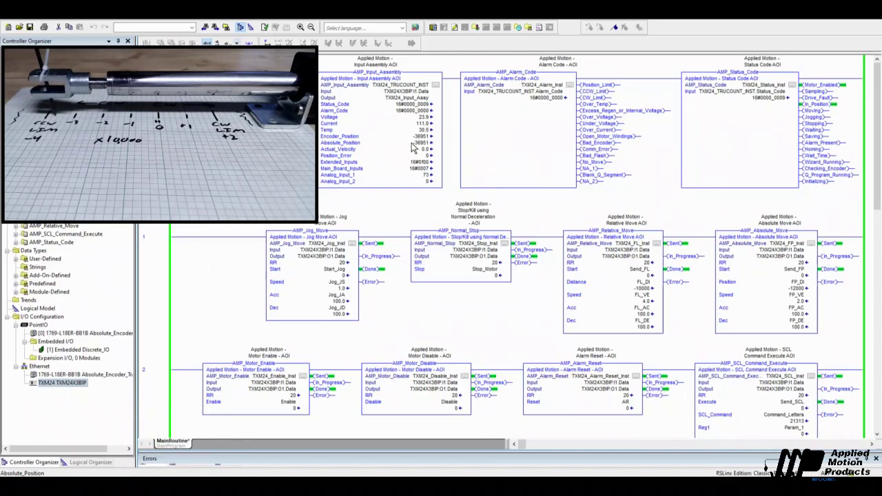
left_click(796, 289)
type("0")
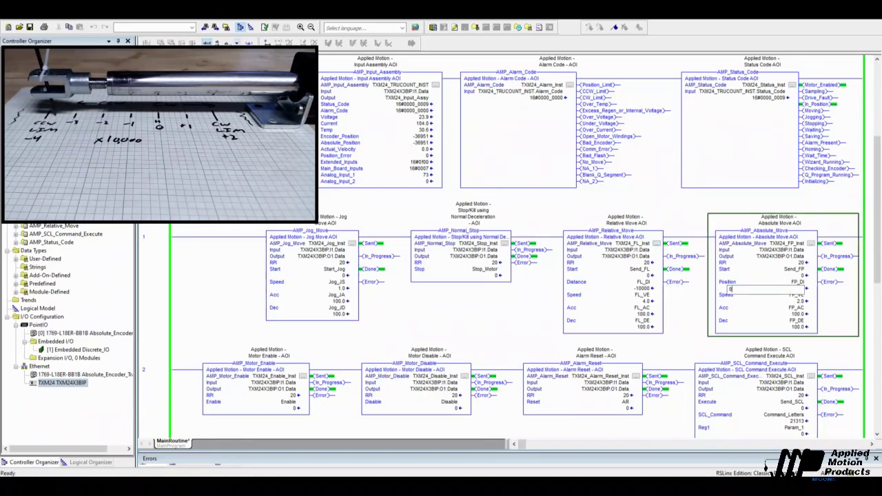
key("Return")
key("Up")
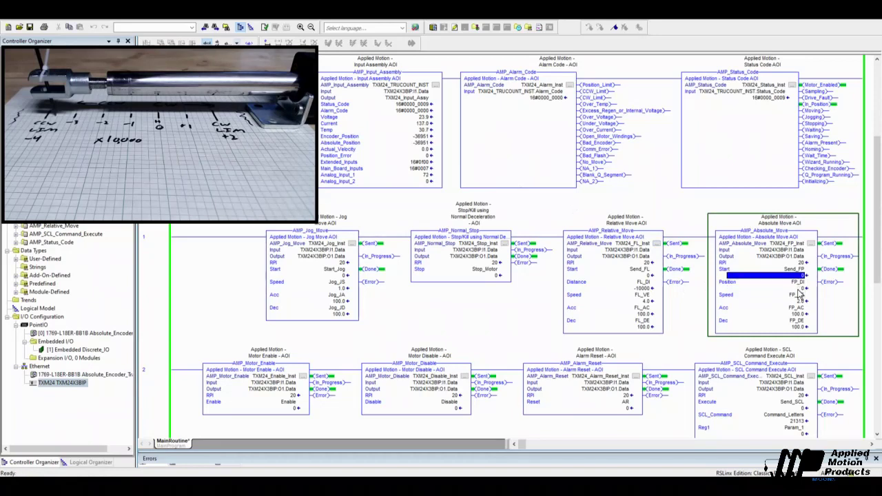
key("ctrl+t")
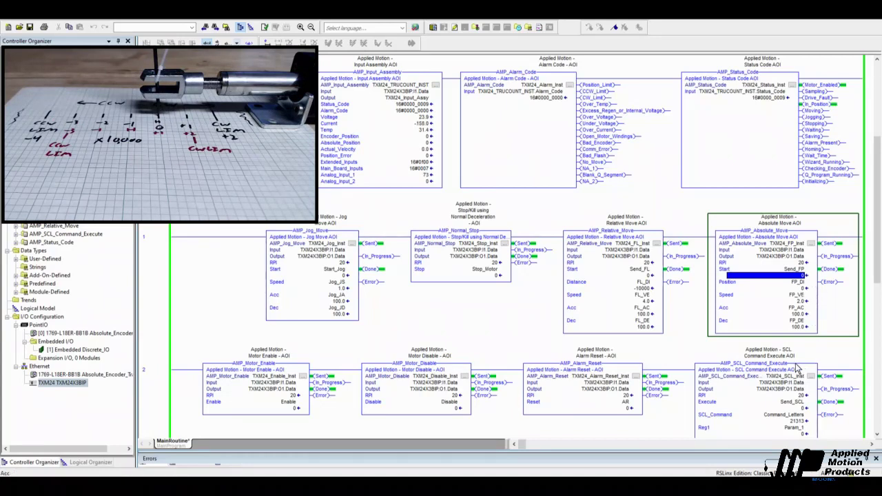
- Set the Absolute Move position to -10000 and run the move
left_click(789, 375)
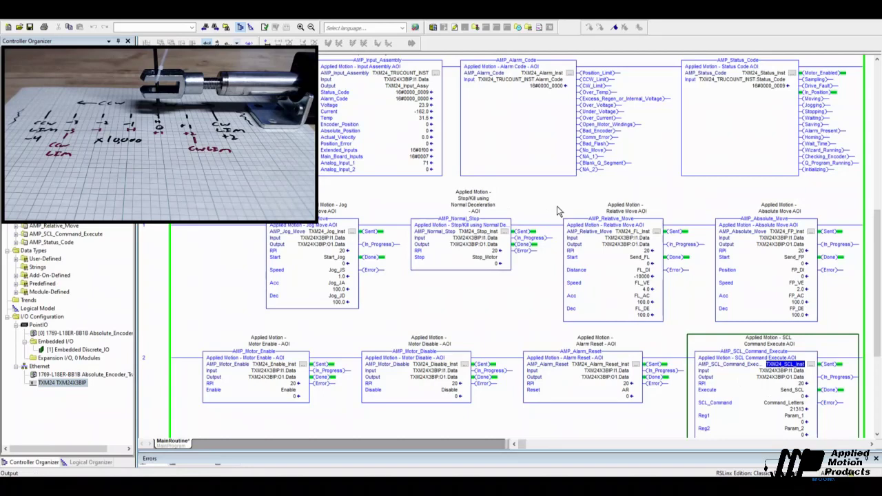
left_click(801, 277)
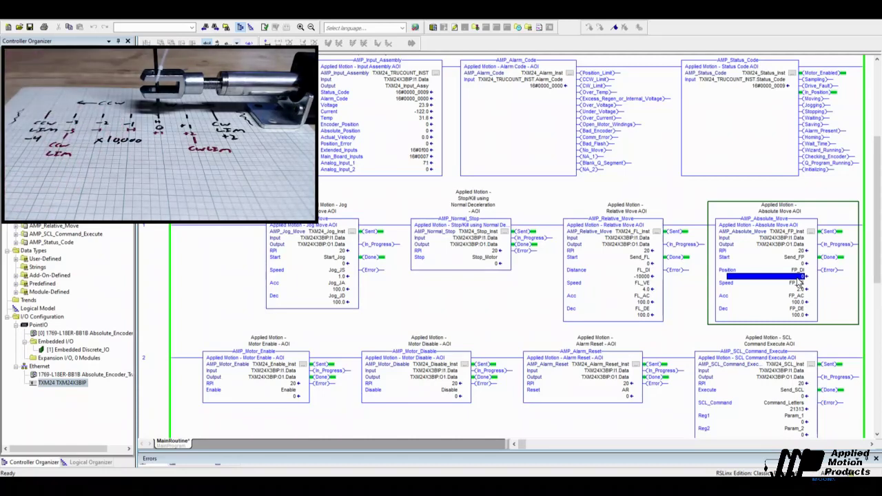
left_click(799, 281)
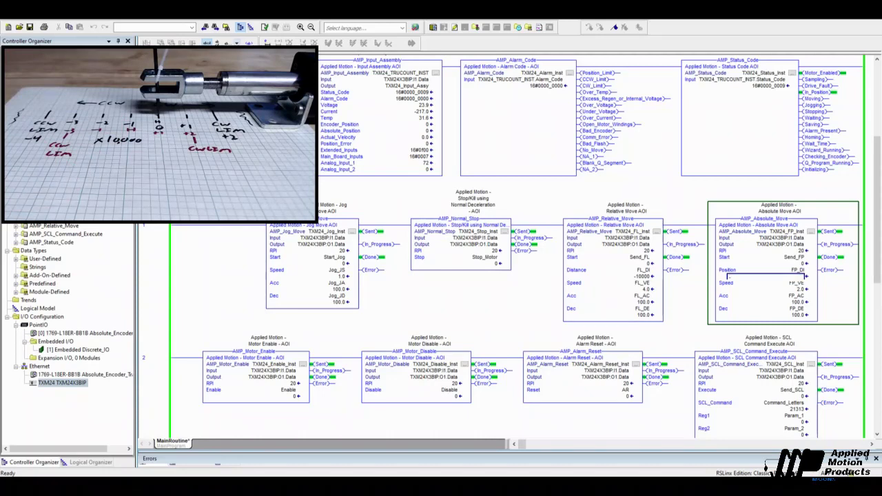
type("-10000")
key("Return")
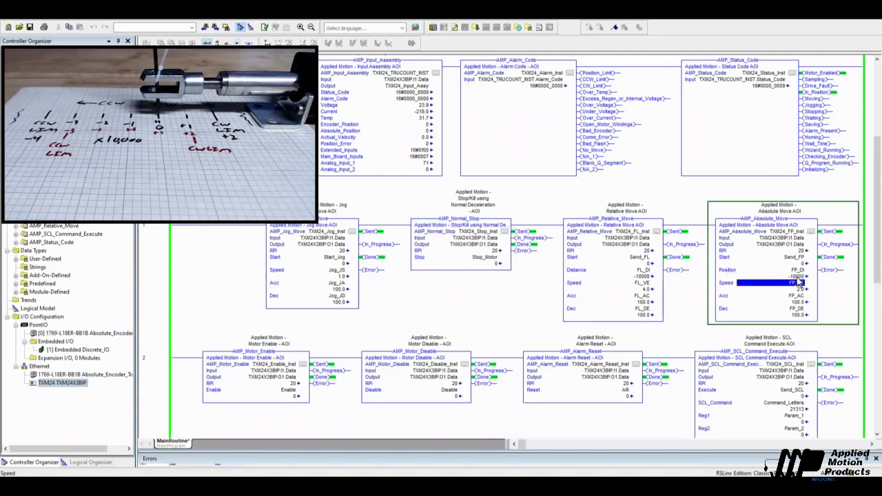
left_click(798, 266)
key("ctrl+t")
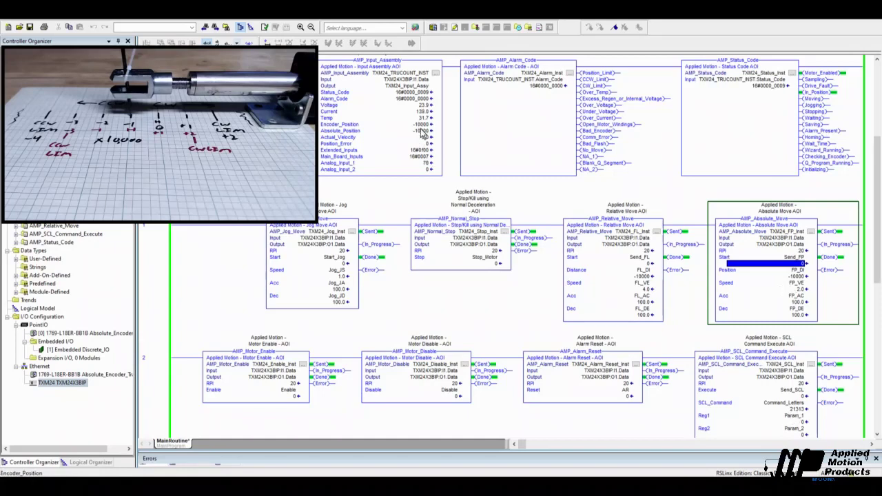
- Set the SCL Command Execute instruction to 'SP' with parameter 0 and execute it to zero the absolute position
left_click(797, 409)
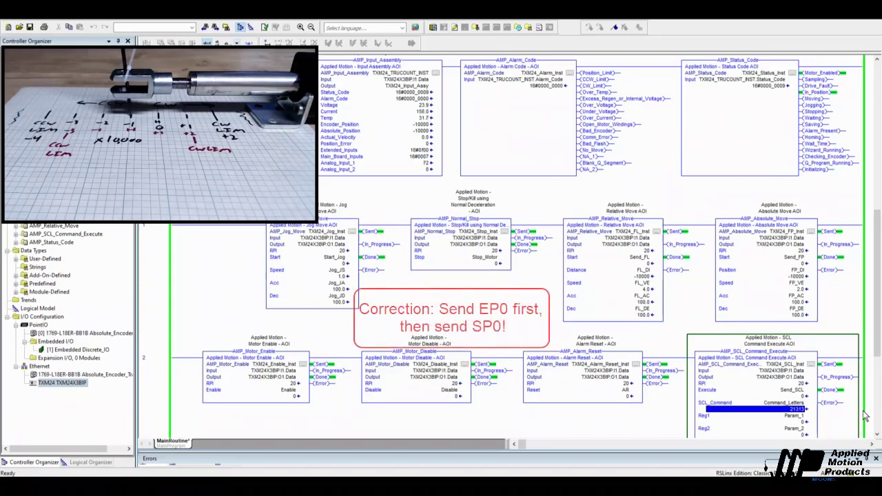
type("'S")
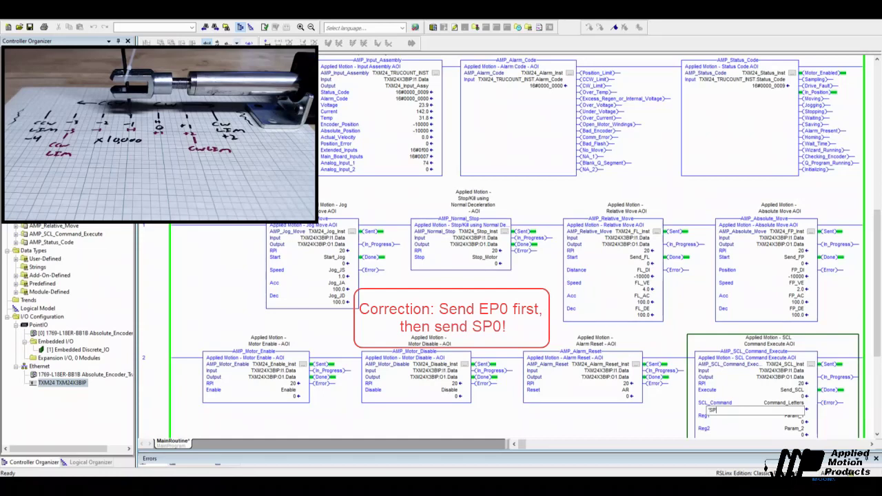
type("P")
key("Return")
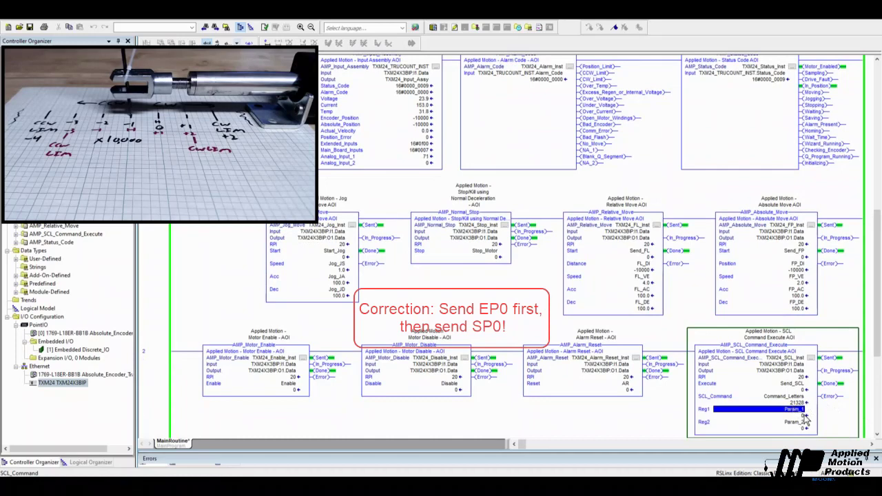
key("Down")
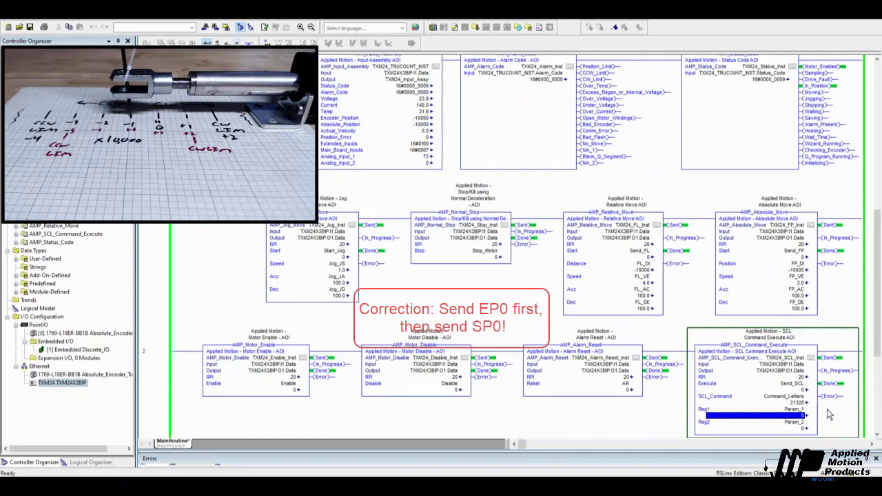
left_click(793, 390)
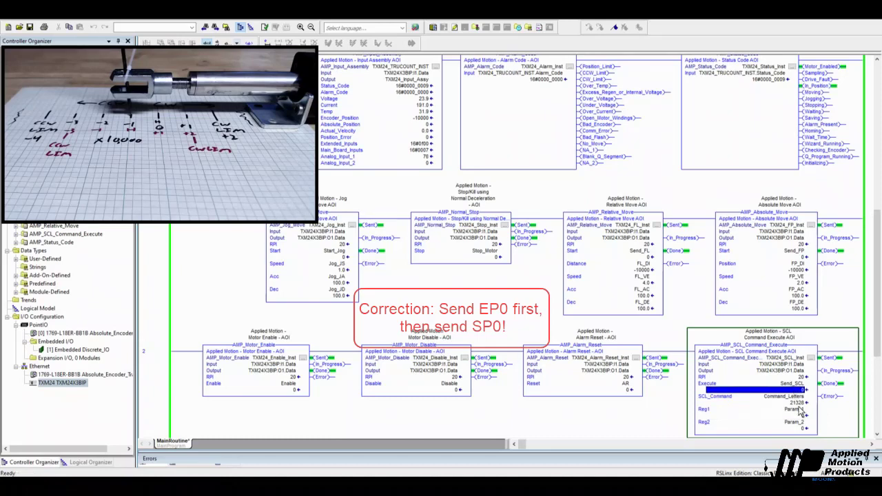
- Set the SCL command to 'EP' with parameter 0 and execute it to zero the encoder position
left_click(794, 399)
double_click(794, 404)
type("'EP")
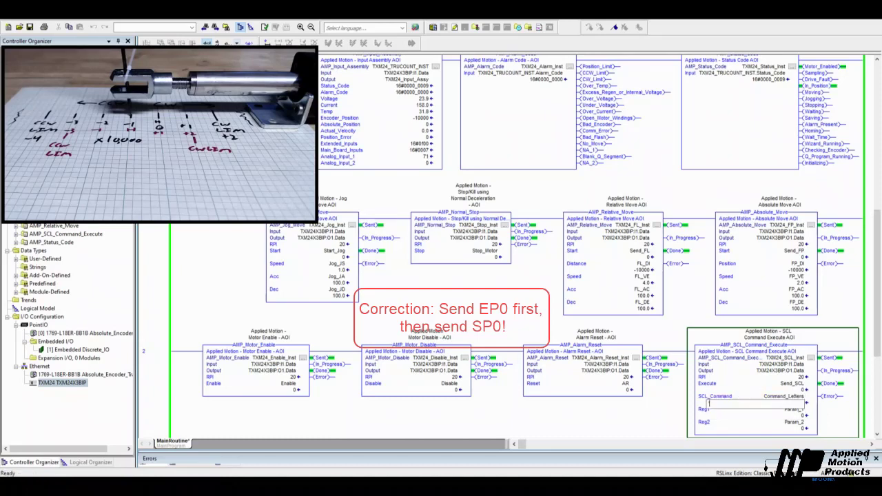
key("Return")
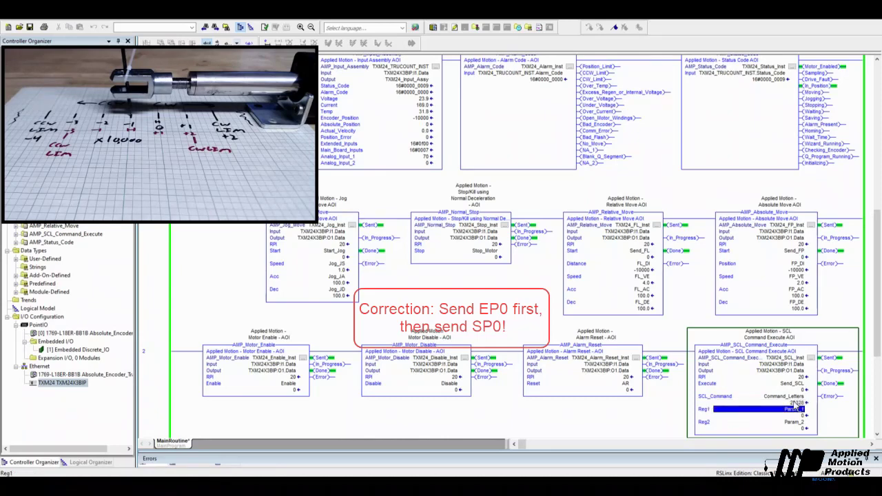
left_click(795, 390)
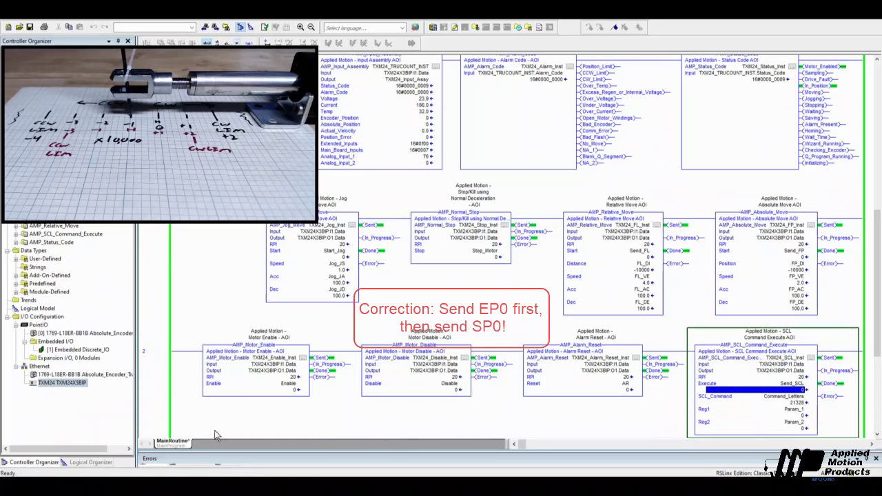
left_click(215, 485)
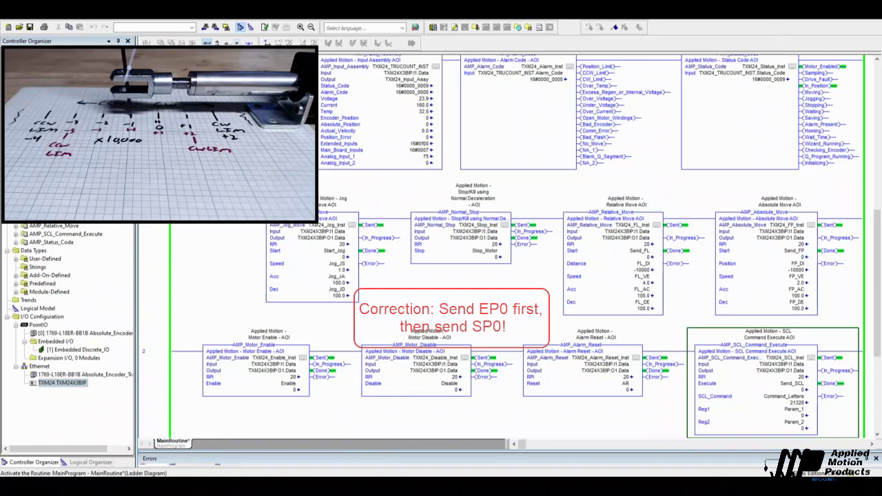
left_click(802, 390)
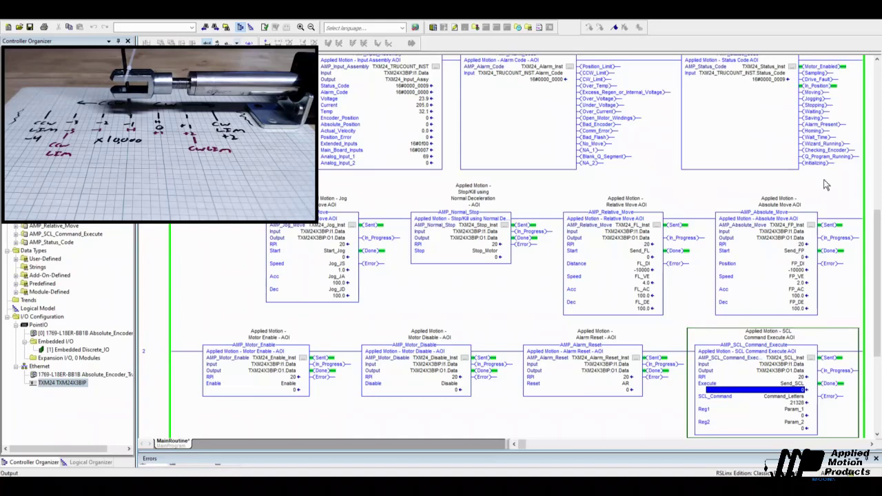
- Run the Absolute Move to -10000 again from the new home position
left_click(798, 270)
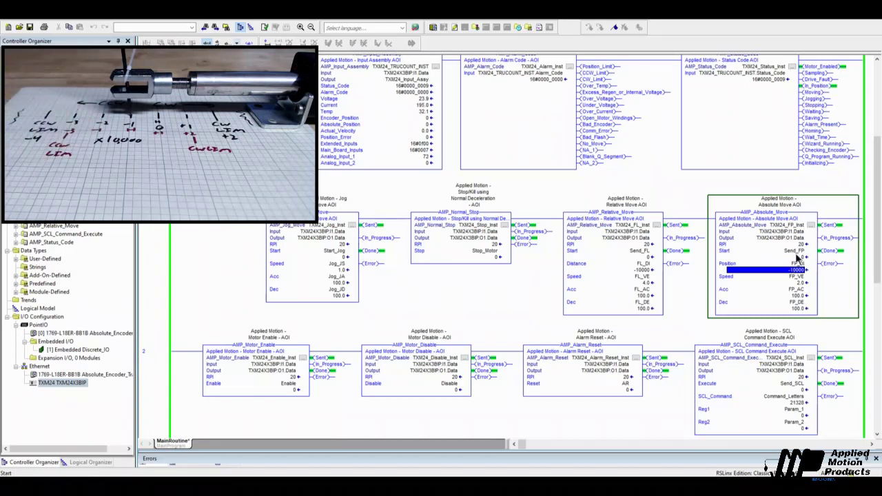
left_click(797, 256)
key("ctrl+t")
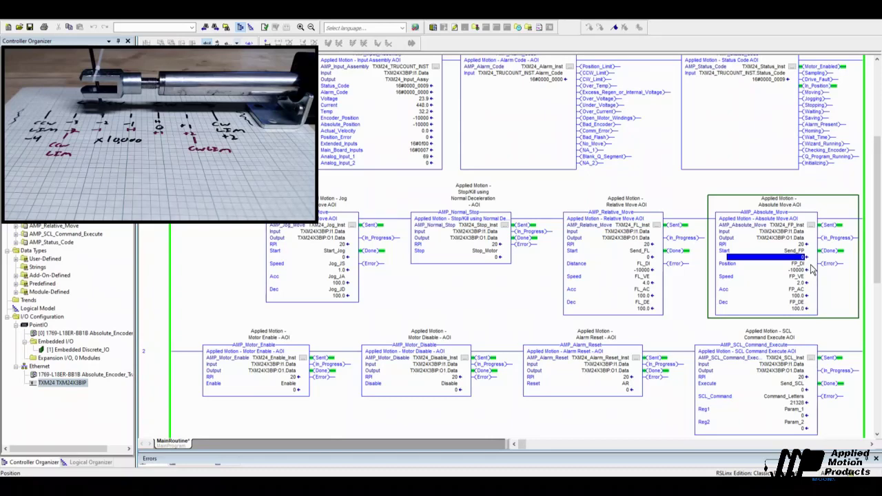
- Set the Absolute Move position to -20000 and run the move
left_click(811, 268)
type("-20000")
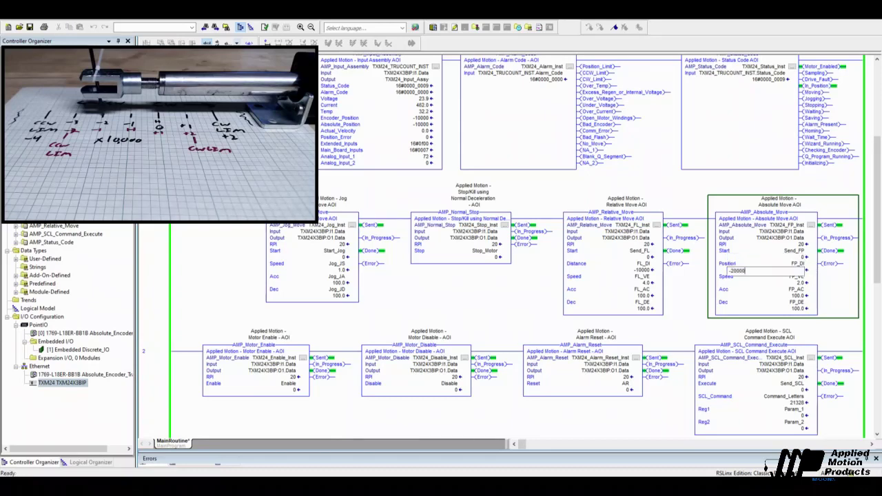
key("Return")
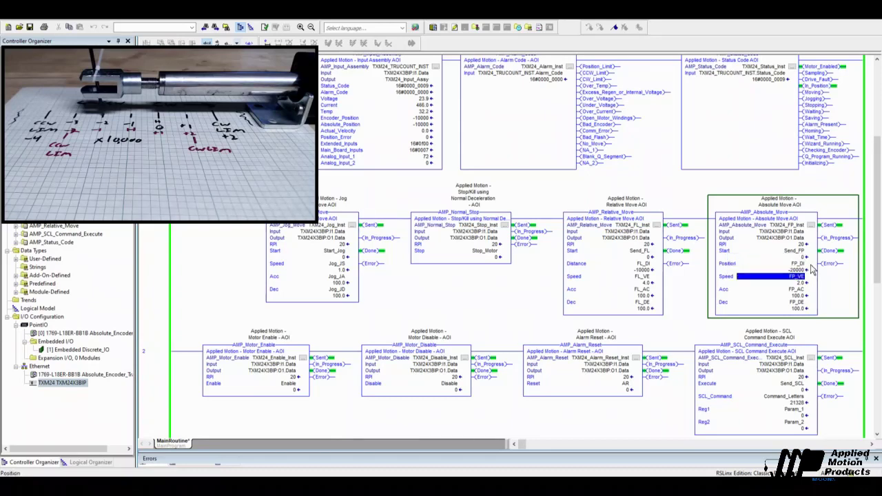
left_click(800, 259)
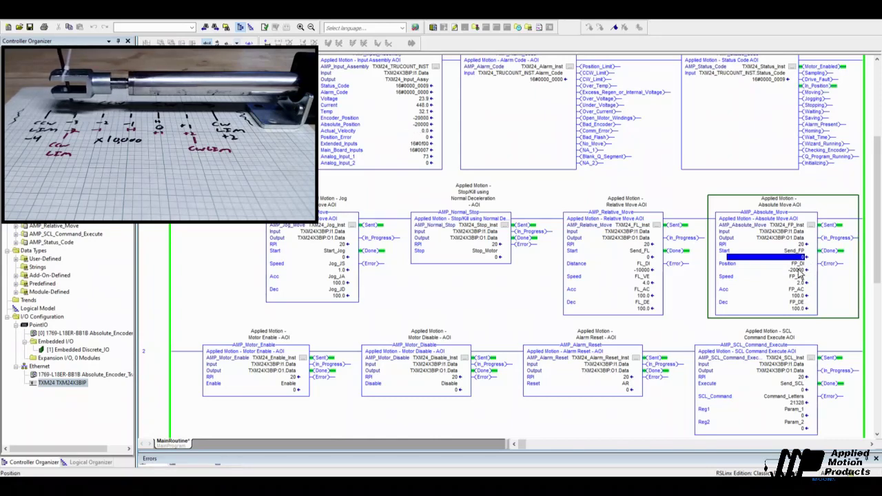
- Run the Absolute Move to position -20500, and return the actuator to position 0
left_click(800, 271)
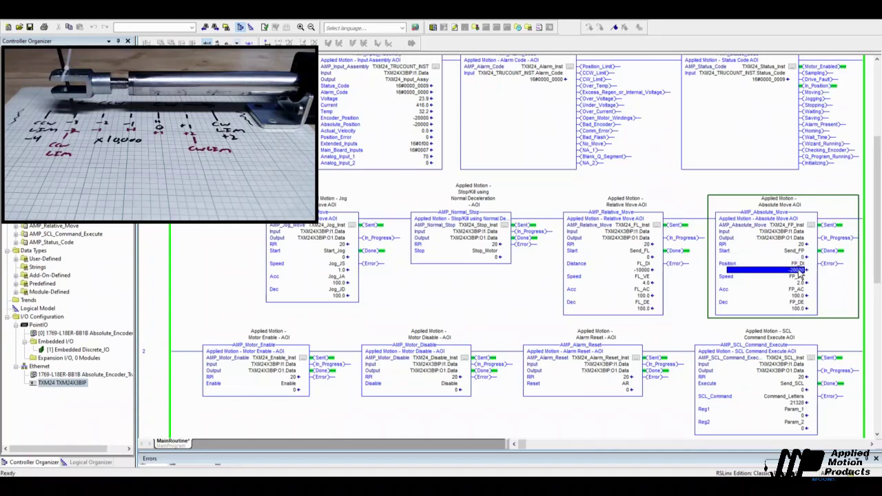
double_click(800, 271)
type("-2")
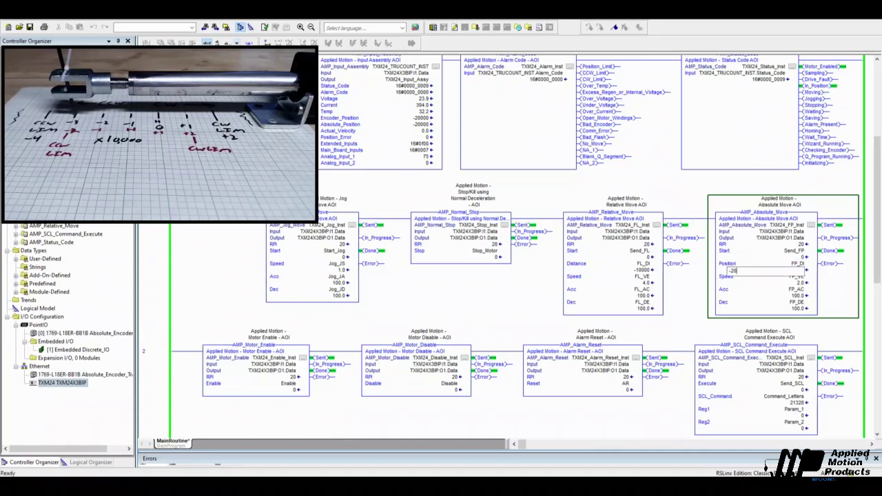
type("0500")
left_click(801, 275)
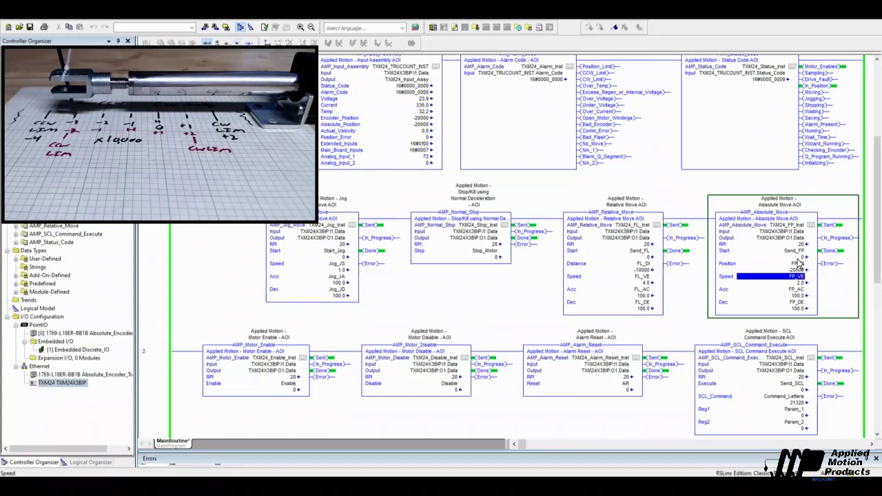
left_click(800, 258)
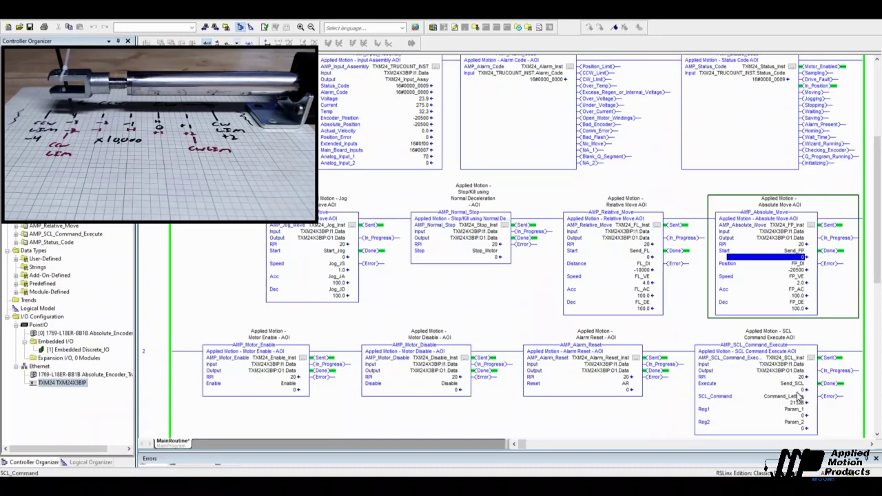
left_click(798, 277)
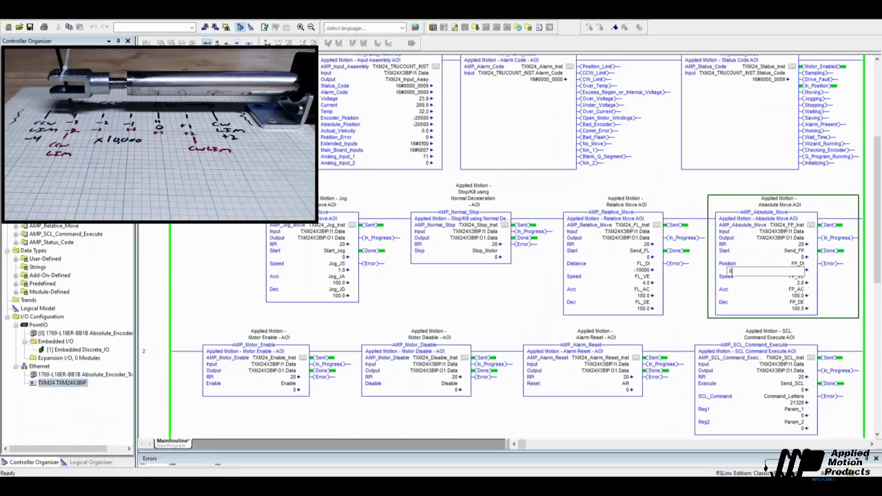
left_click(799, 260)
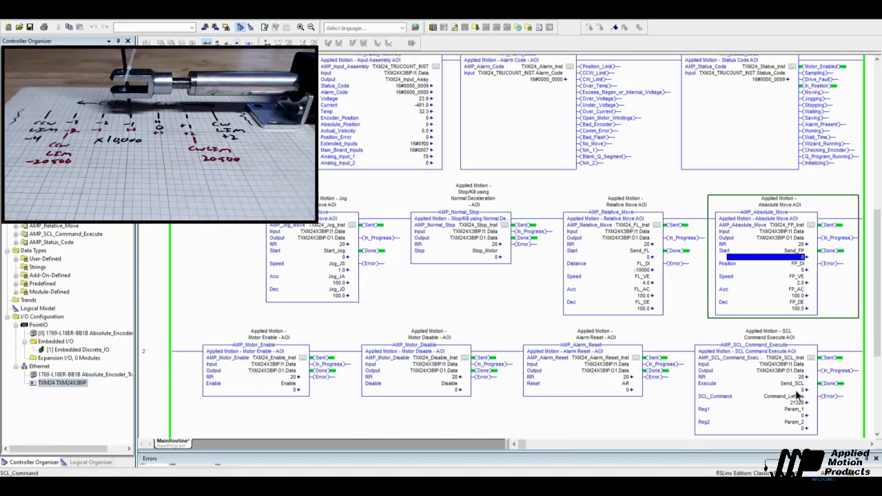
- Set the SCL command to 'LP' with parameter 1 at 20500 and execute it to define the clockwise software limit
left_click(797, 391)
key("Down")
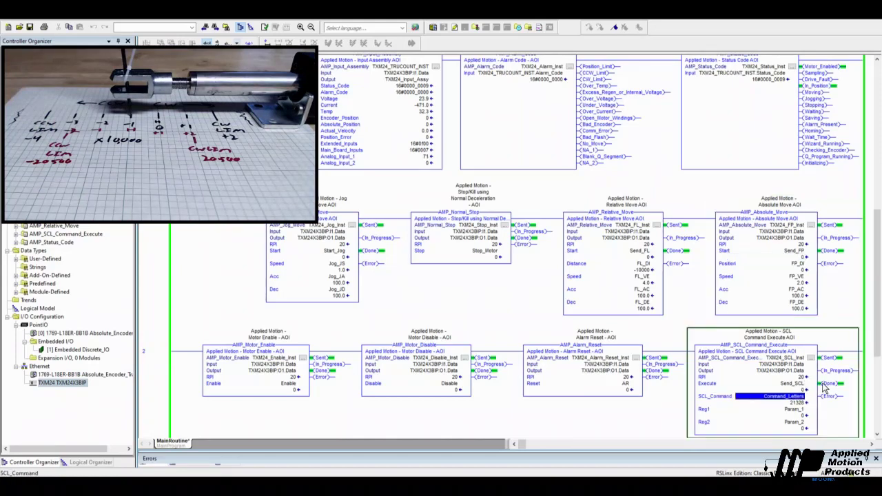
type("1")
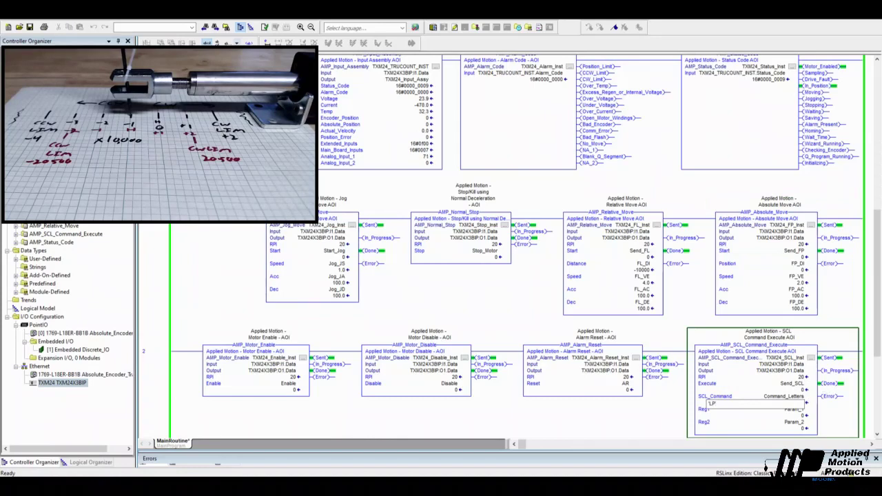
type("LP")
key("Return")
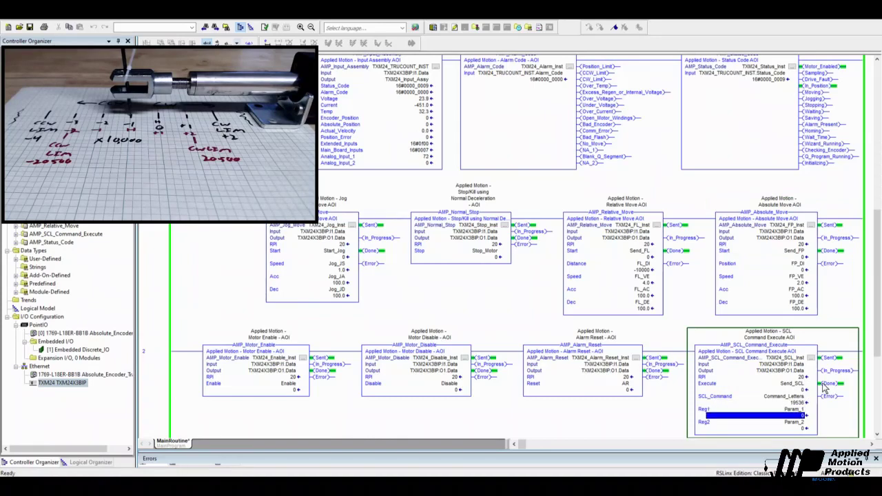
type("205")
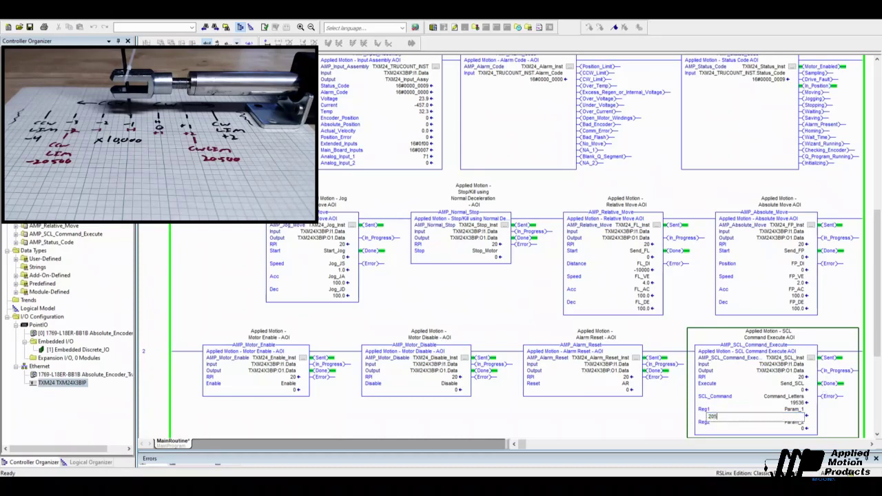
type("00")
key("Return")
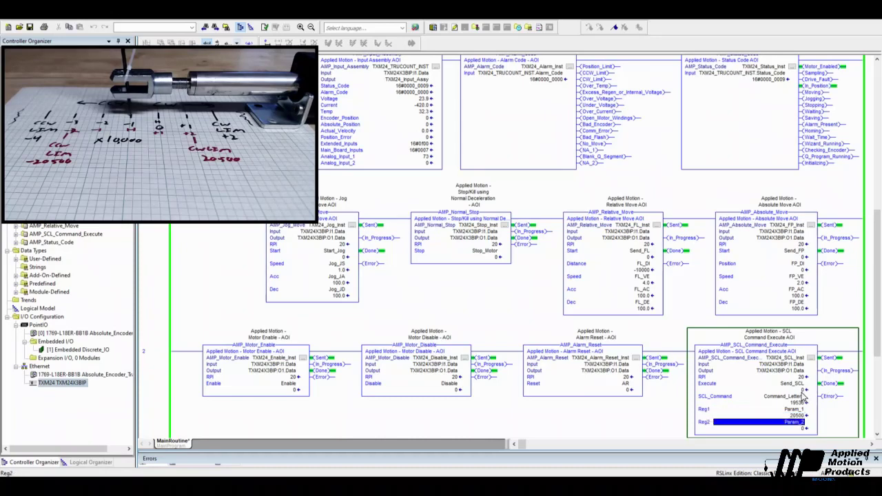
left_click(800, 391)
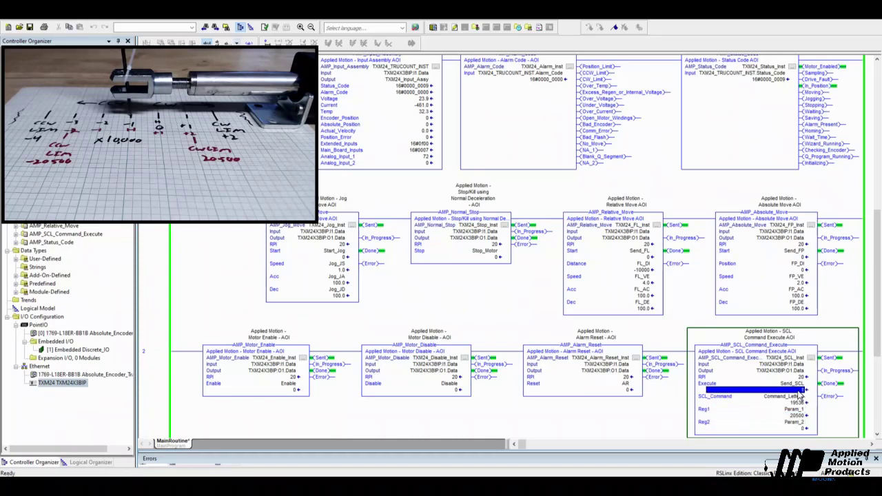
- Set the SCL command to 'LM' with parameter 1 at -20500 and execute it to define the counterclockwise software limit
left_click(802, 404)
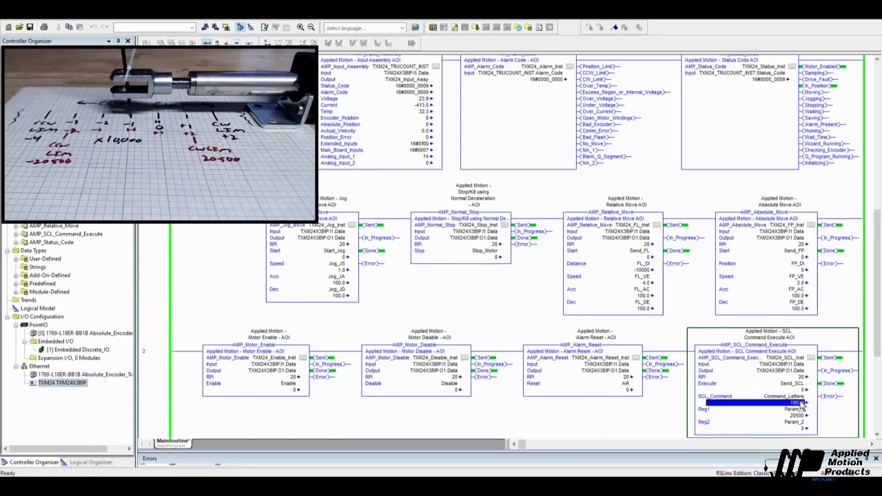
left_click(802, 404)
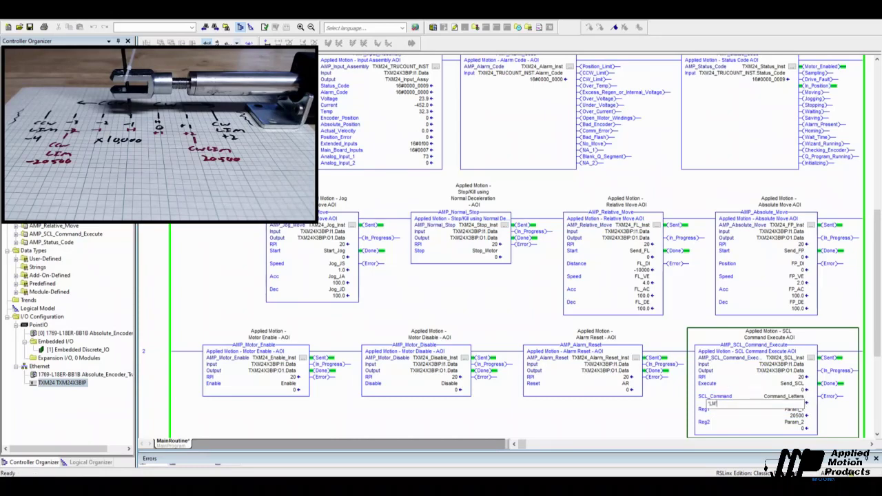
type("'LM")
key("Return")
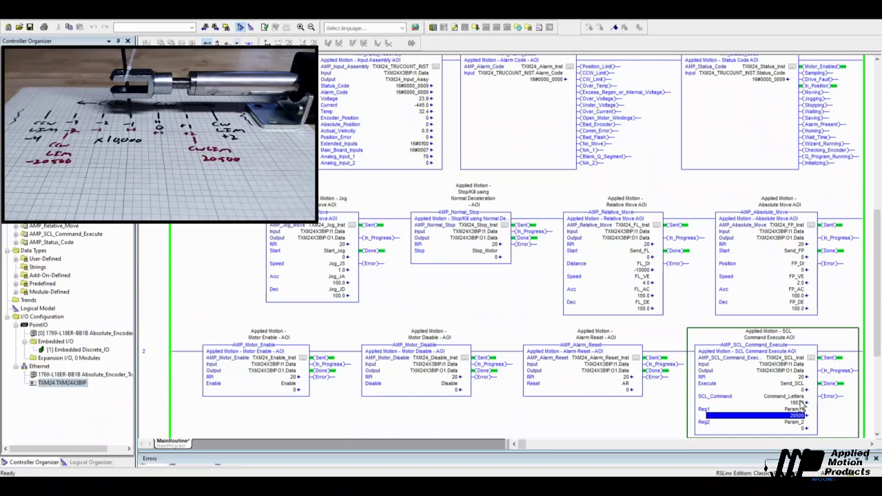
type("-20")
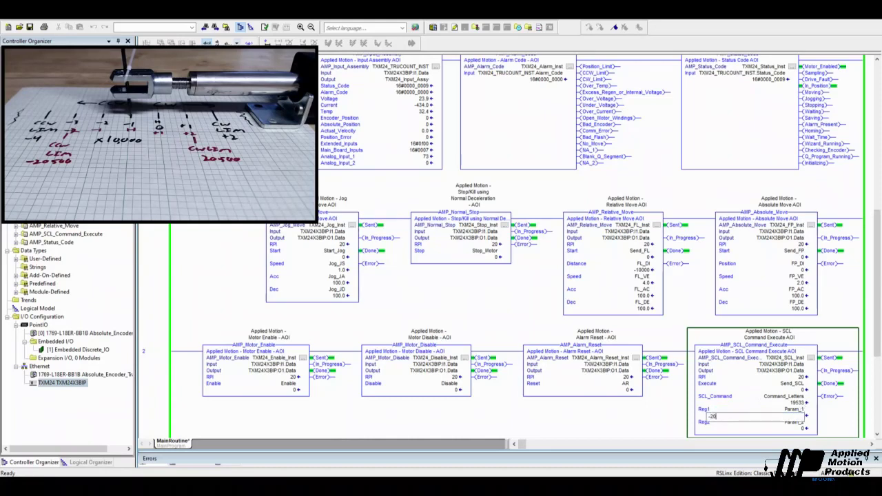
type("500")
key("Return")
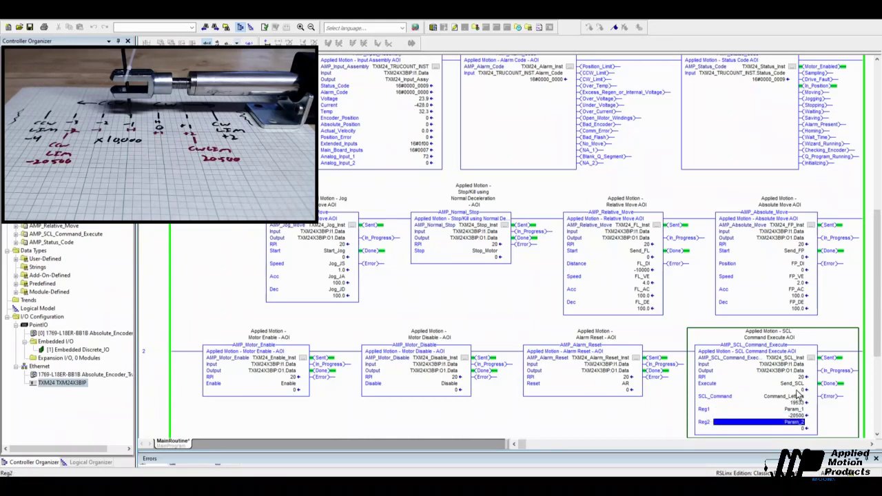
left_click(798, 390)
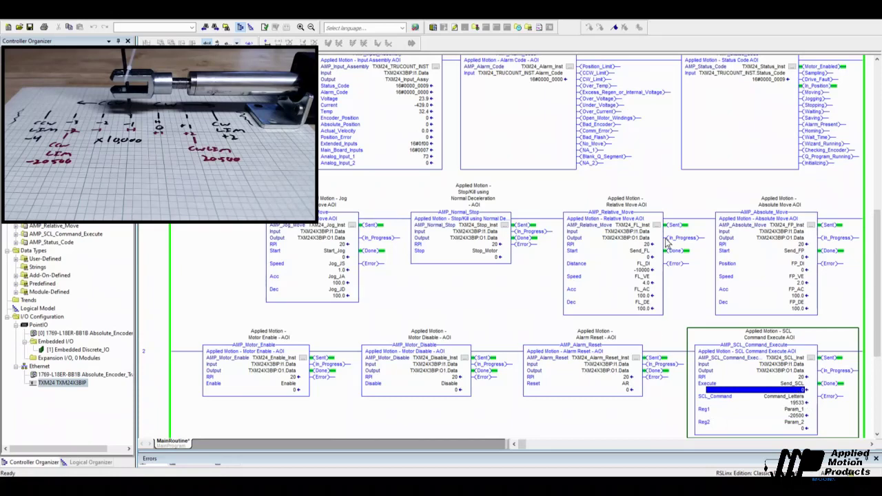
- Set the Jog Move speed to 2.0 and start the jog to test the clockwise software limit
left_click(339, 276)
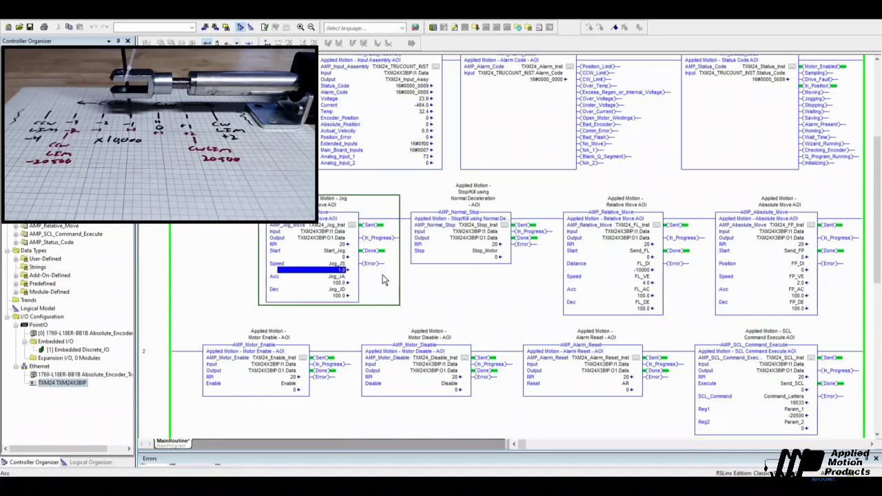
left_click(339, 259)
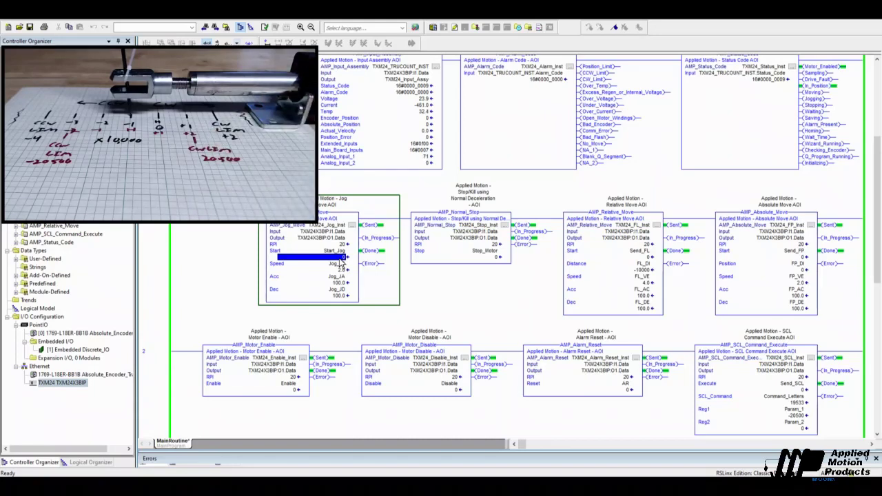
key("ctrl+t")
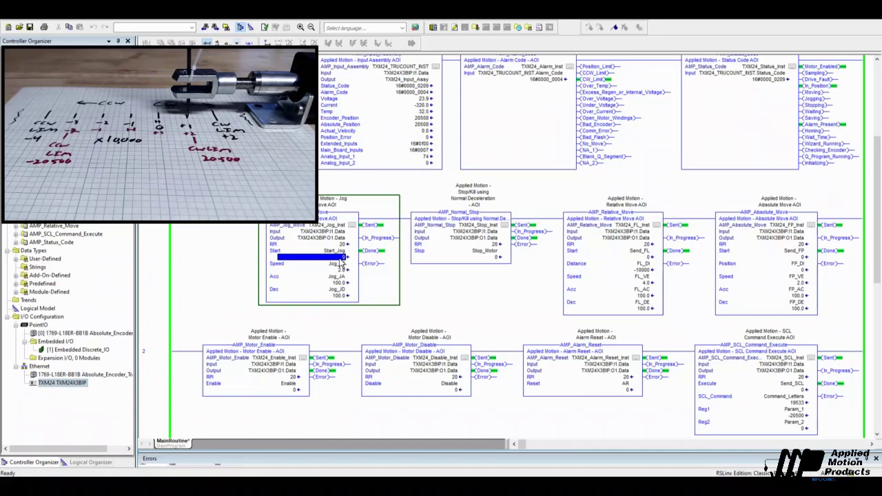
- Set the Jog Move speed to -2.0 and start the jog to test the counterclockwise software limit
left_click(335, 270)
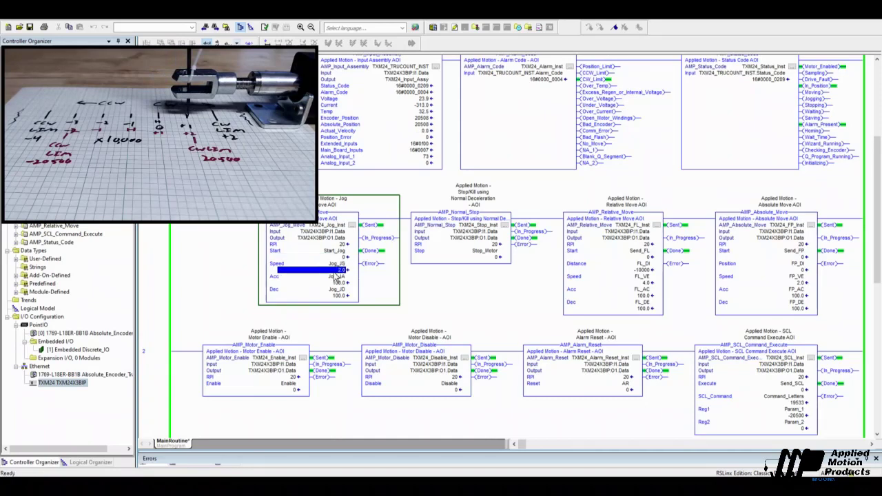
type("-20")
key("Return")
left_click(336, 276)
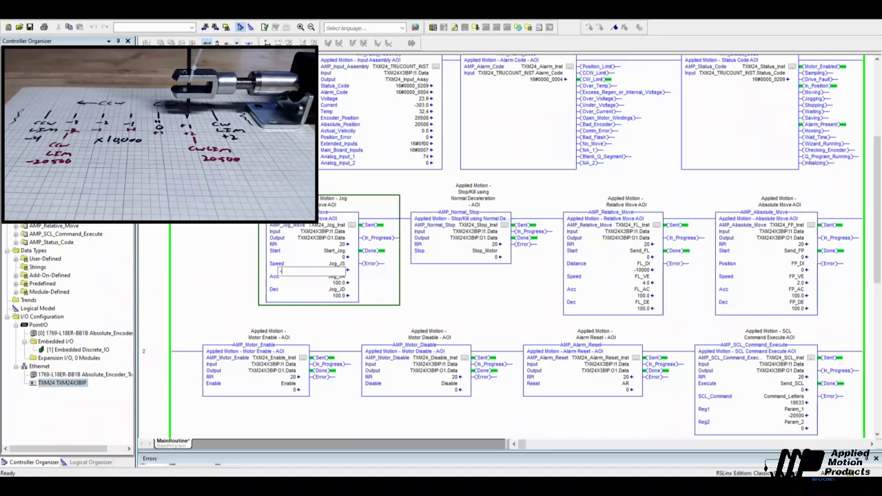
left_click(339, 256)
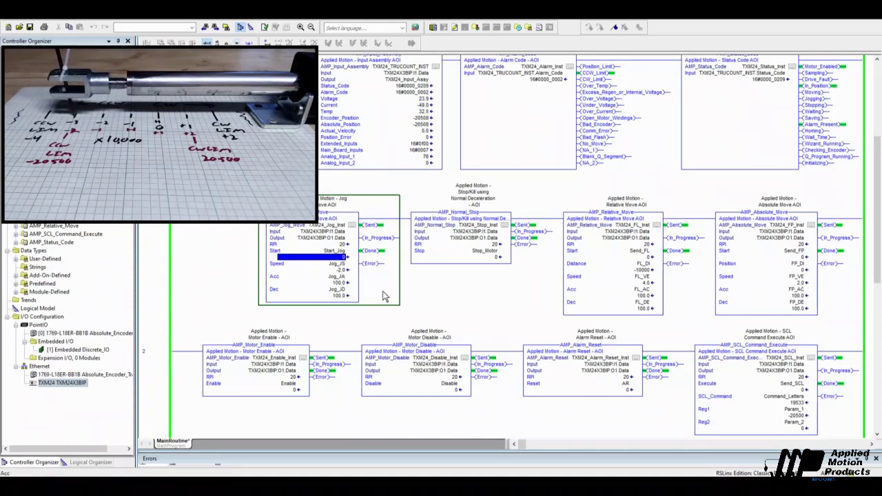
- Set the Absolute Move speed to 4.0 and run the move to position 0
left_click(798, 276)
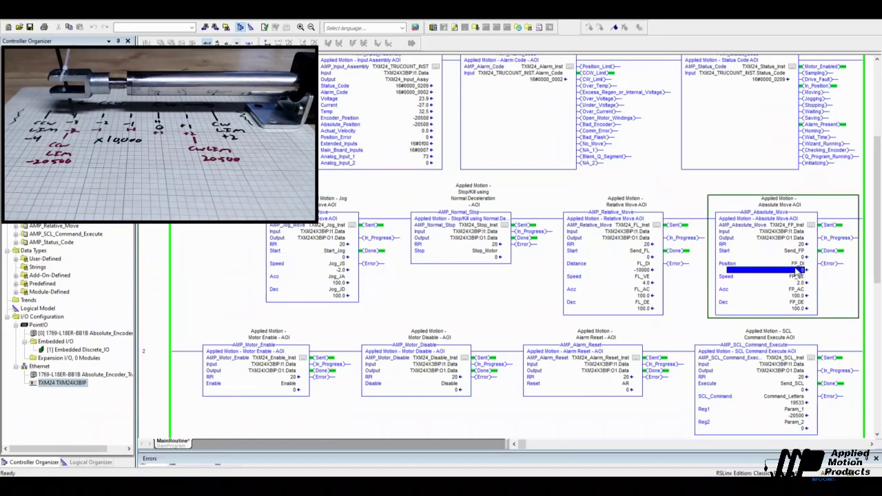
left_click(799, 264)
left_click(801, 284)
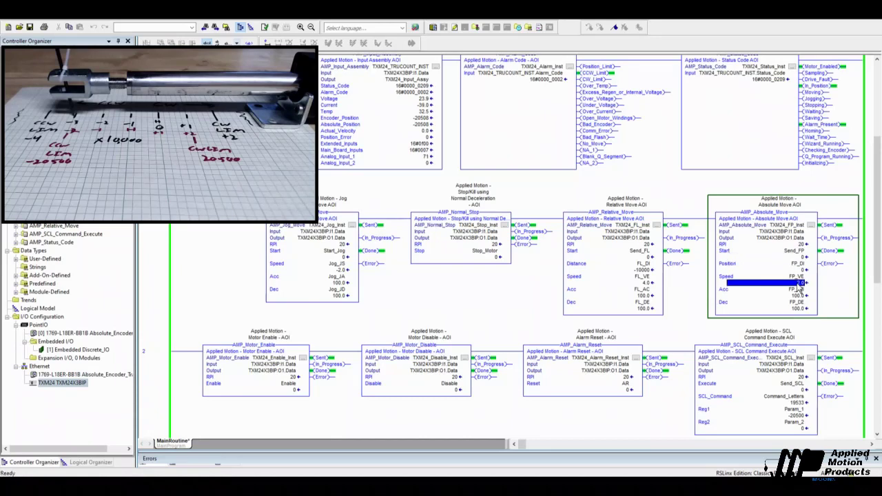
left_click(800, 288)
left_click(798, 261)
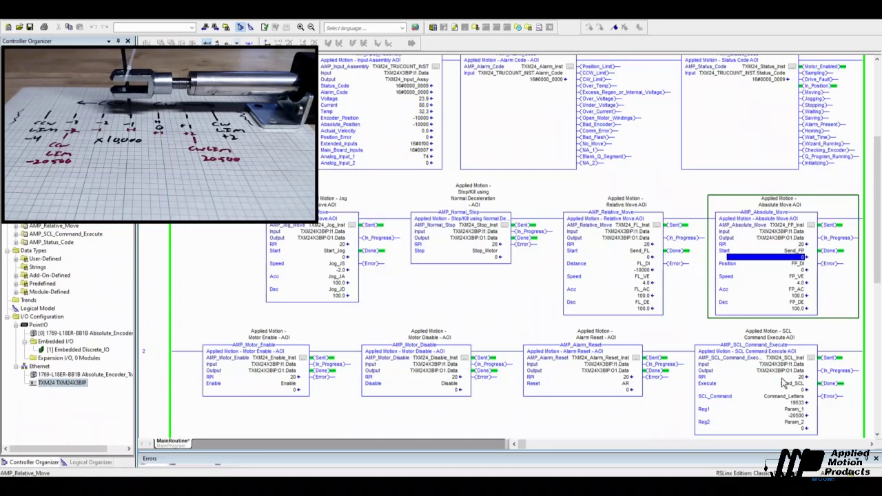
- Execute the SCL commands 'EP' and 'SP' with parameter 1 at 0 to zero the encoder and absolute positions
left_click(794, 404)
type("'EP")
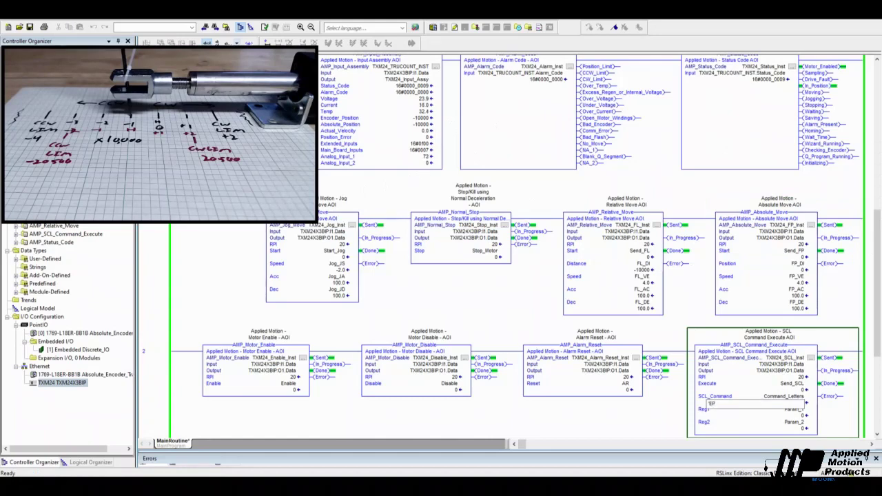
key("Return")
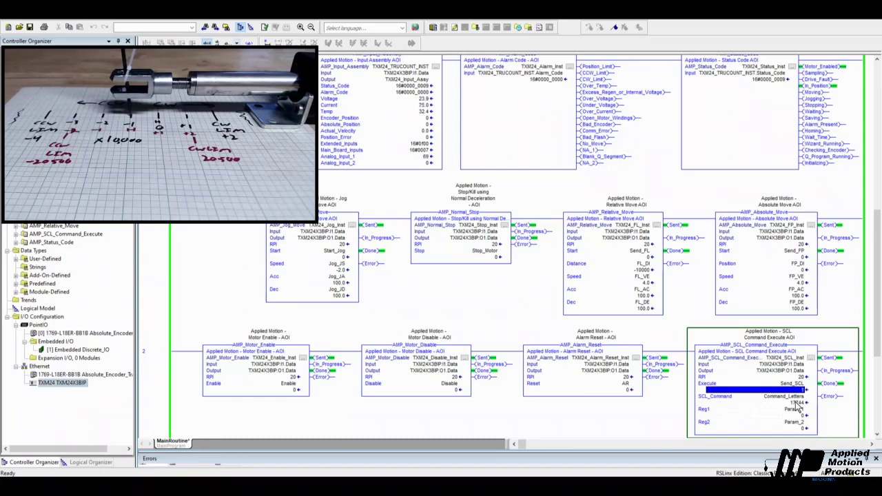
key("Down")
type("'SP")
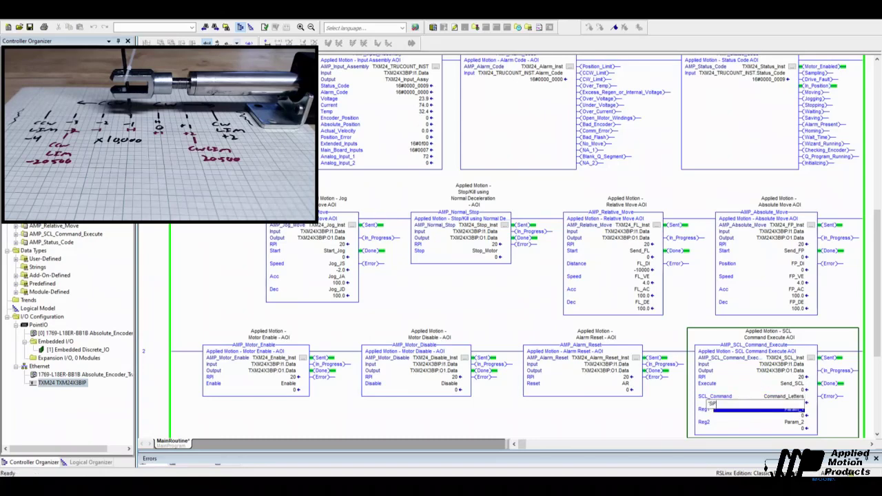
key("Return")
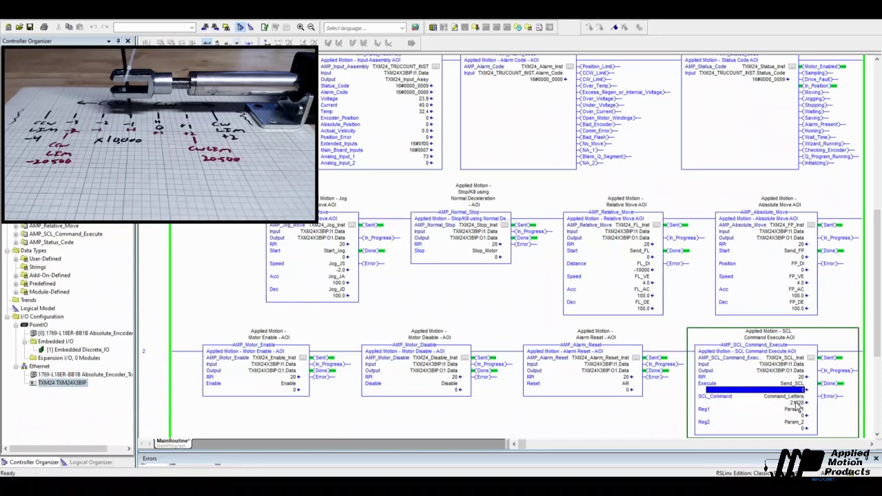
- Send the 'LM' SCL command again with parameter 1 at -20500 to restore the counterclockwise limit
key("Down")
key("Down")
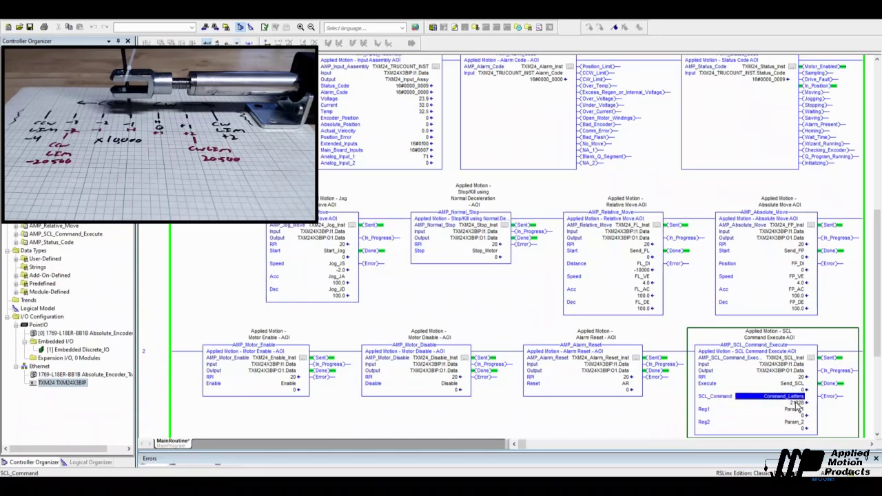
key("Up")
key("Down")
type("'LM")
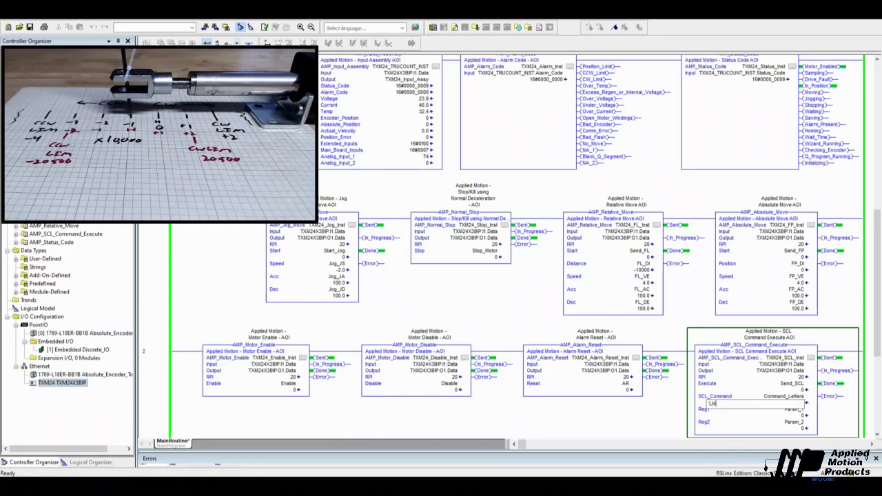
key("Return")
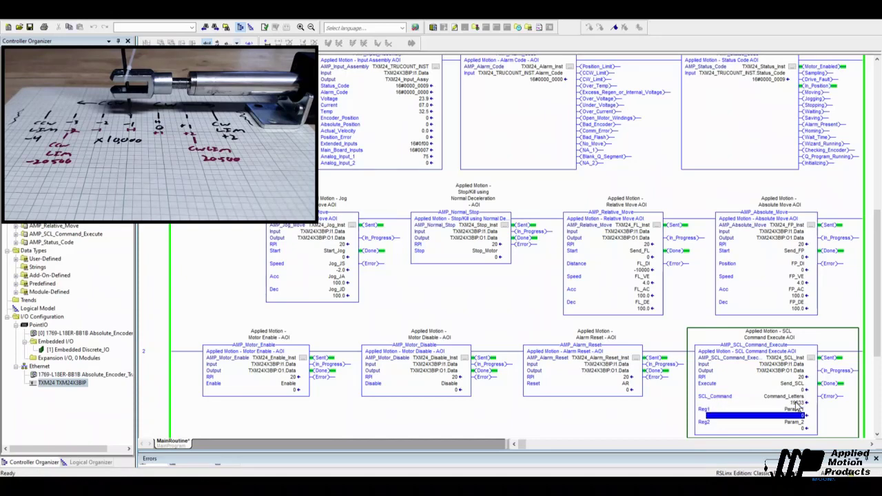
type("-5")
key("BackSpace")
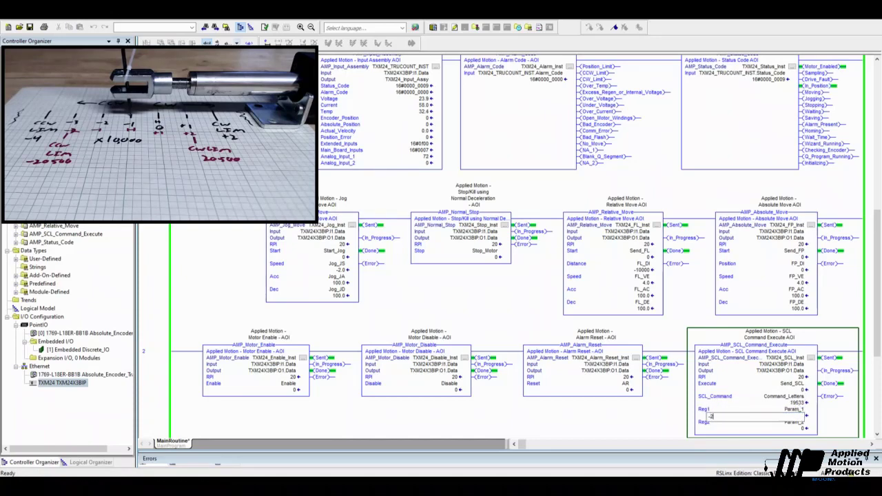
key("Return")
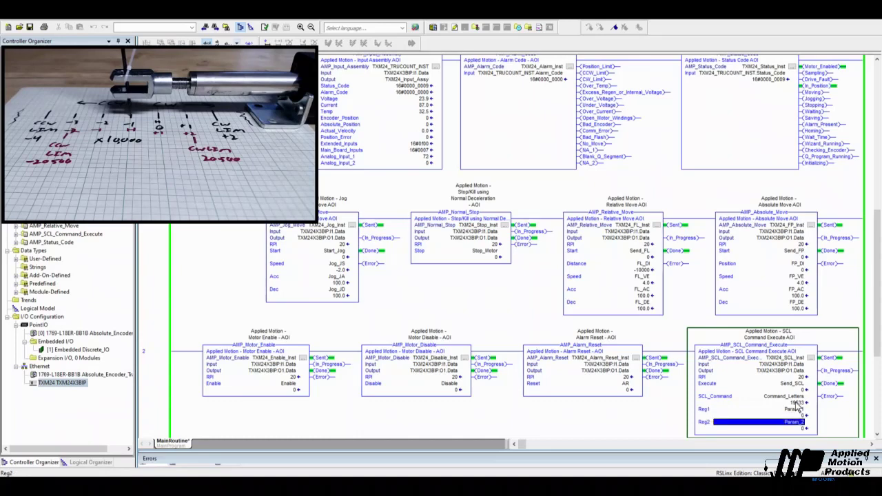
key("Up")
key("Up")
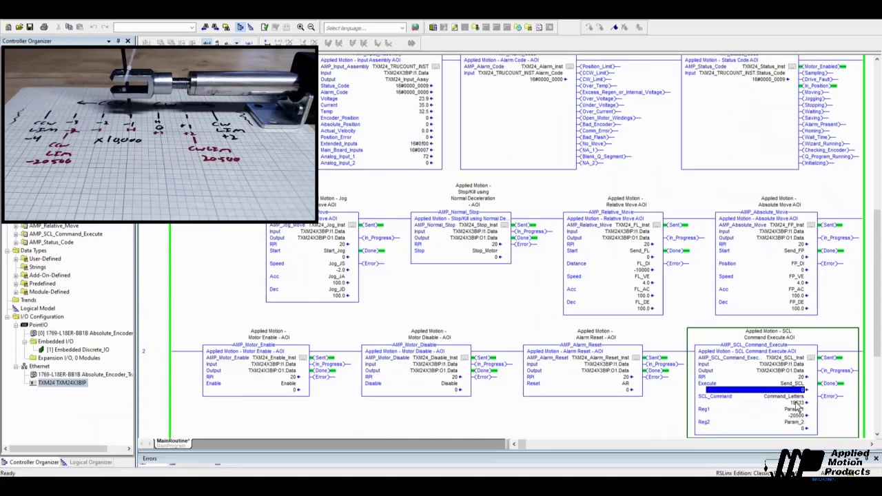
- Send the 'LP' SCL command again with parameter 1 at 20500 to restore the clockwise limit
key("Down")
key("Down")
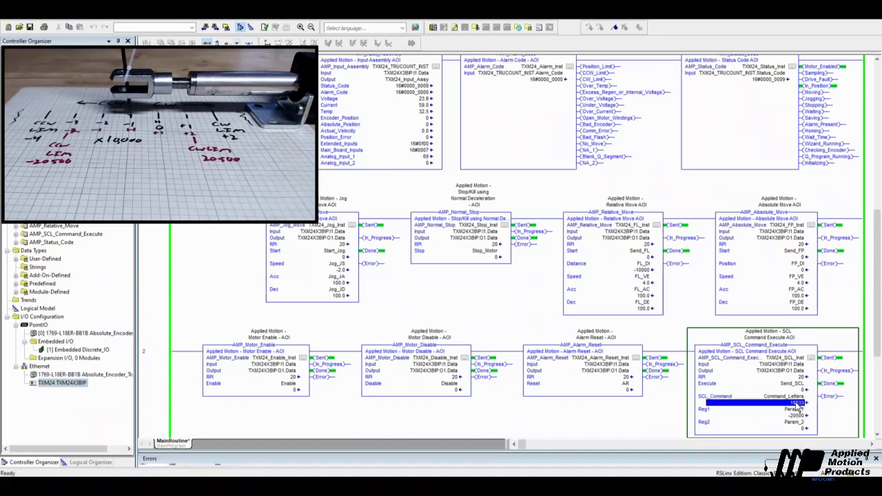
type("1")
type("LP")
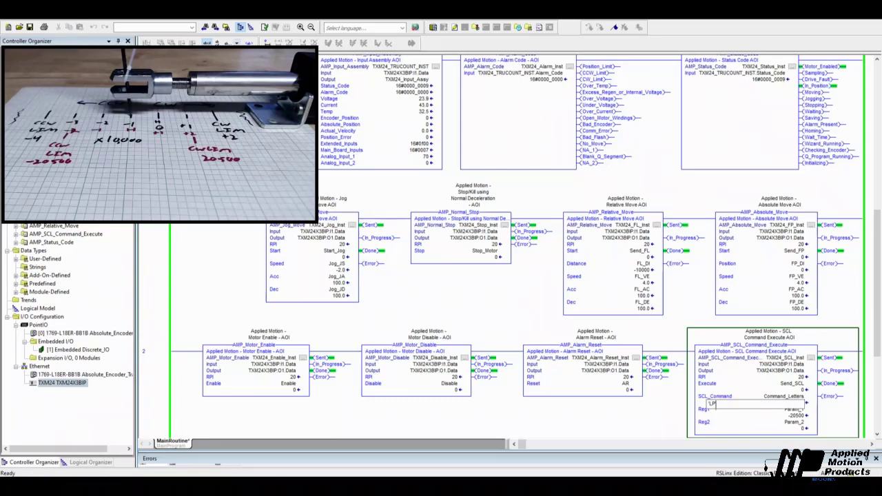
key("Return")
key("Down")
key("Down")
type("20500")
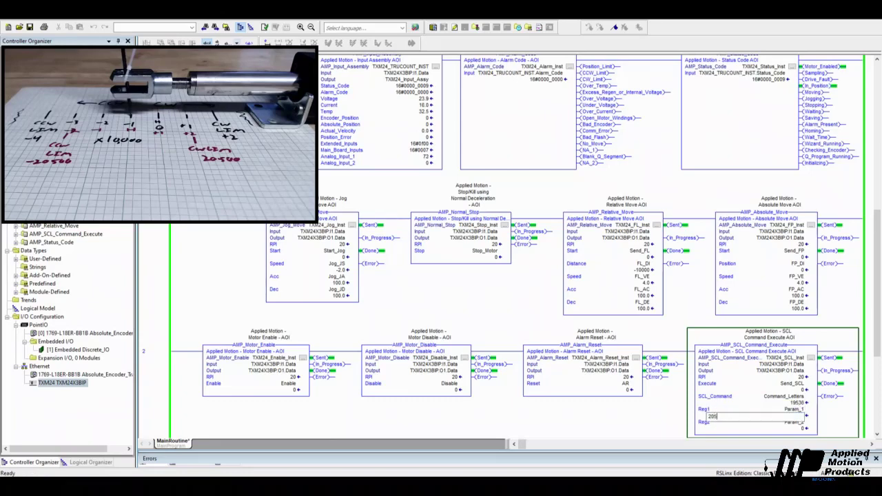
key("Return")
key("Up")
key("Up")
key("Up")
key("Up")
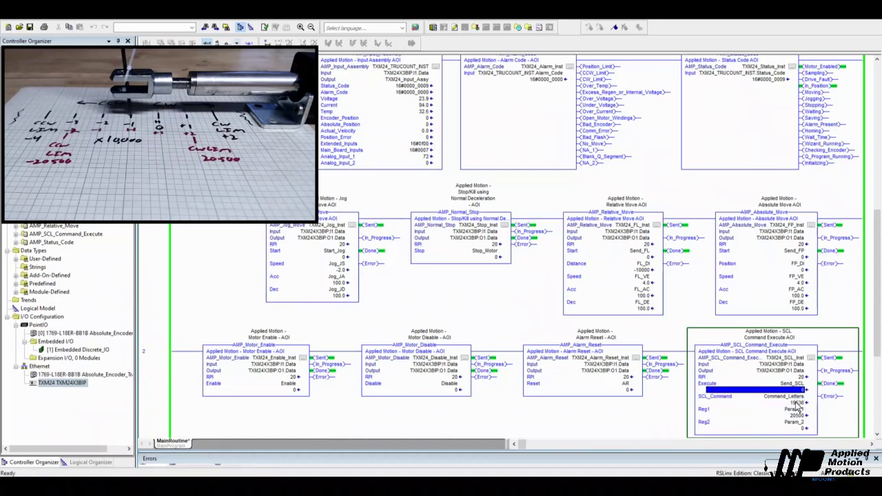
- Send the 'SA' SCL command with parameter 1 at 0 to save the new settings to the drive
key("Down")
key("Down")
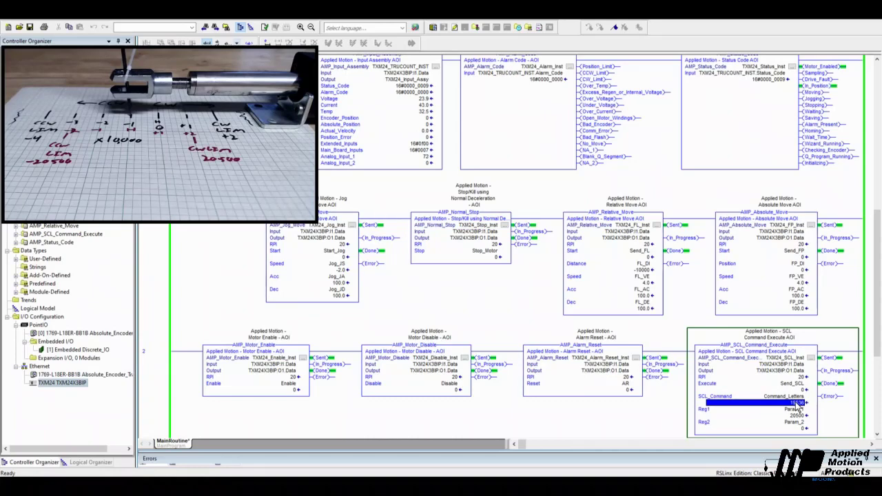
type("'SA")
key("Return")
key("Down")
key("Down")
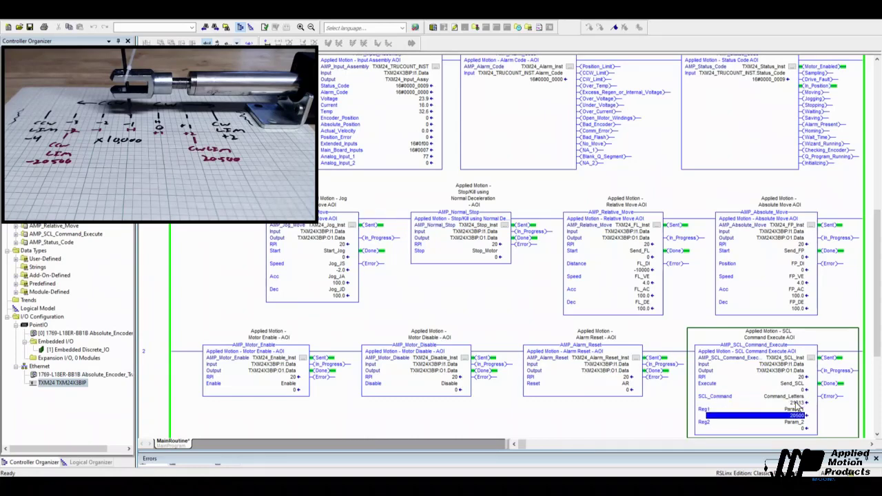
key("BackSpace")
type("0")
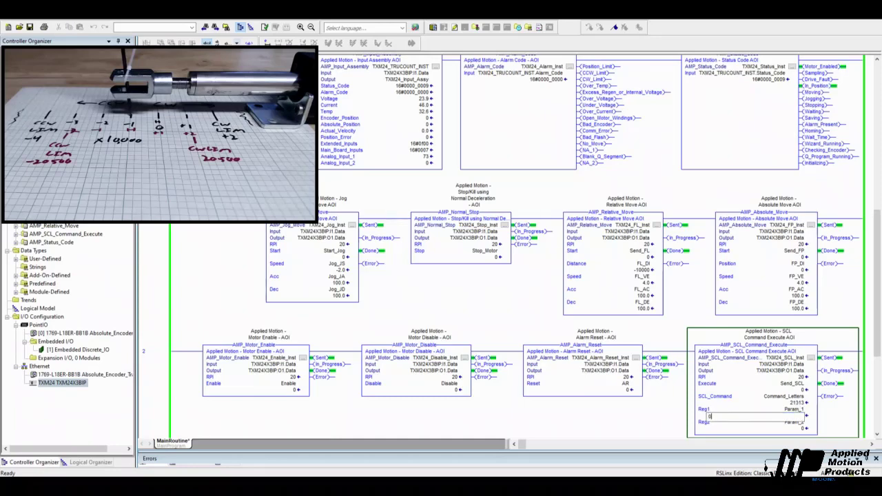
key("Return")
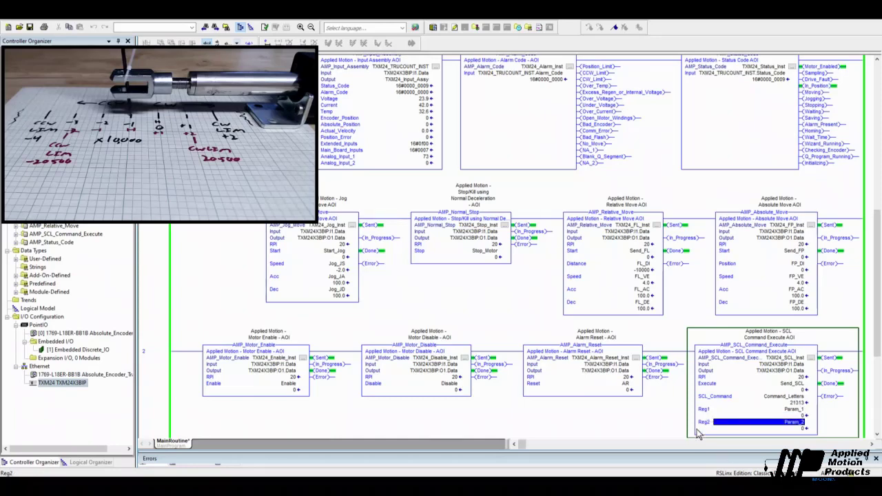
left_click(798, 390)
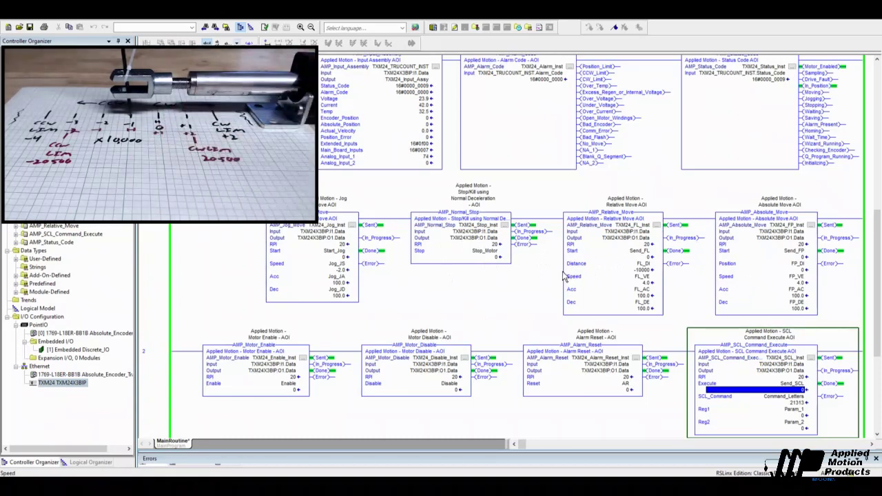
- Start the Jog Move counterclockwise to test the software limit at -20500
left_click(425, 120)
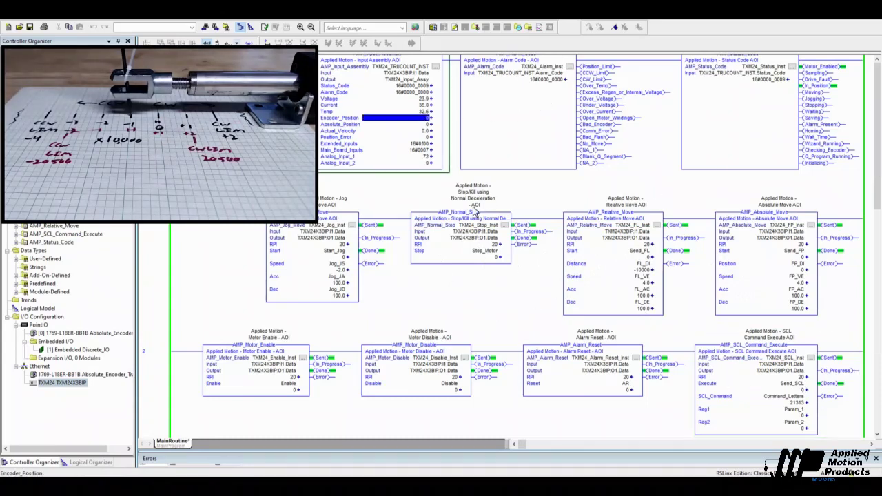
left_click(339, 258)
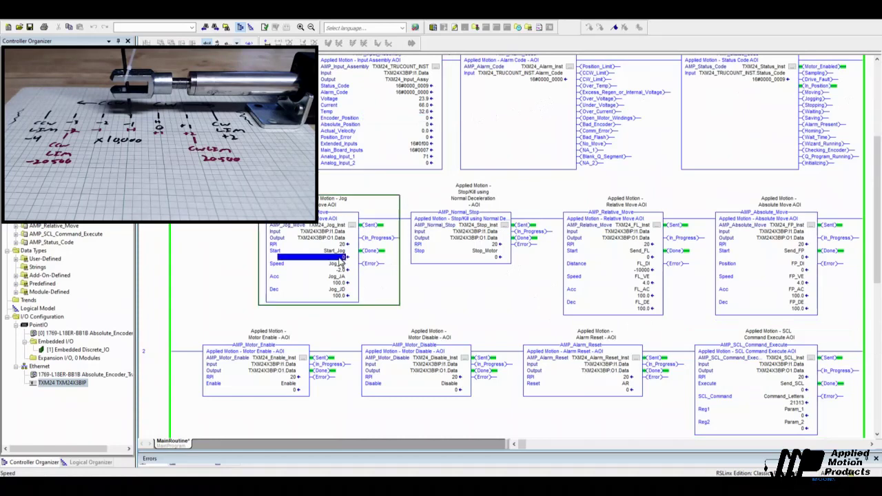
key("ctrl+t")
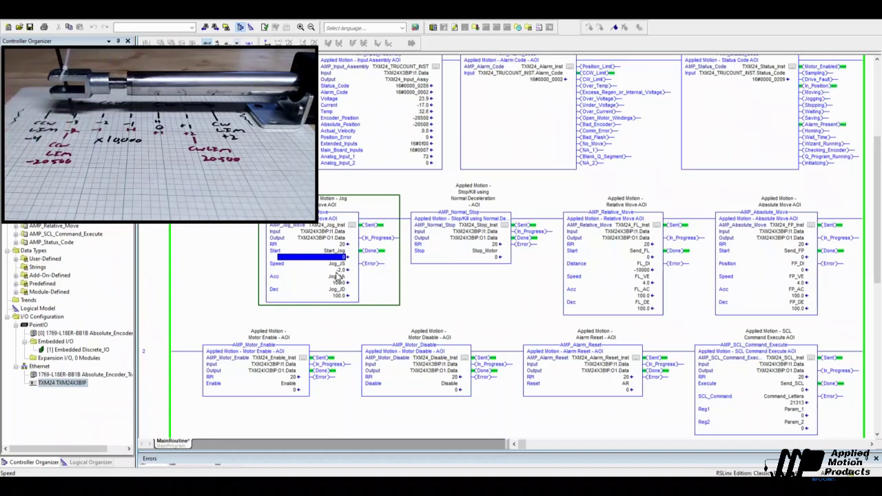
- Set the Jog Move speed to 4.0 and start the jog to test the clockwise limit
double_click(348, 269)
type("-4")
key("Return")
key("ctrl+t")
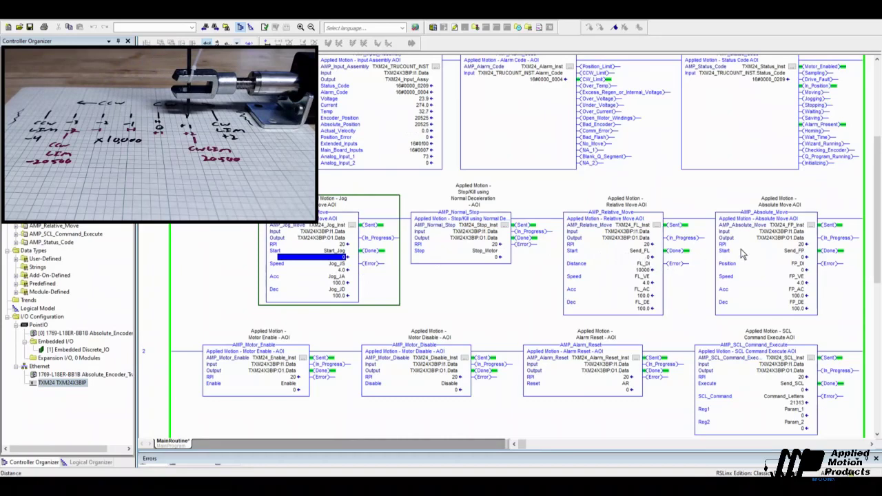
- Run the Absolute Move back to position 0 and start the Jog Move clockwise to the limit again
left_click(798, 261)
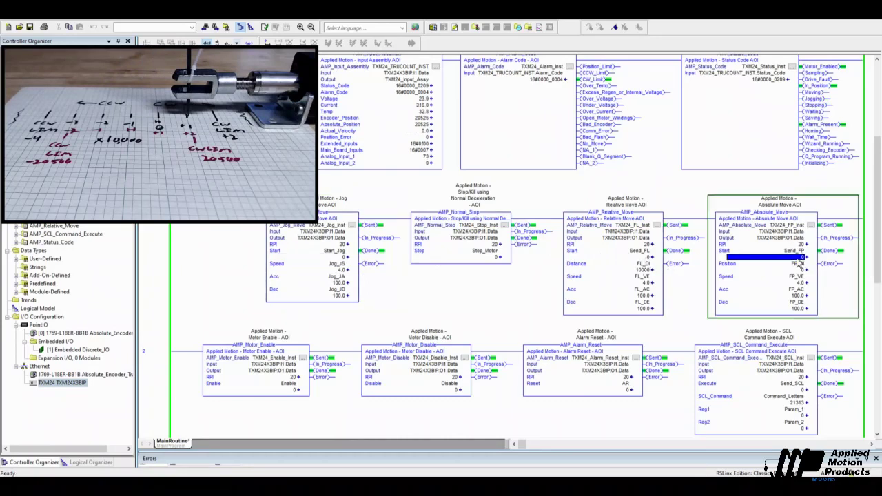
key("ctrl+t")
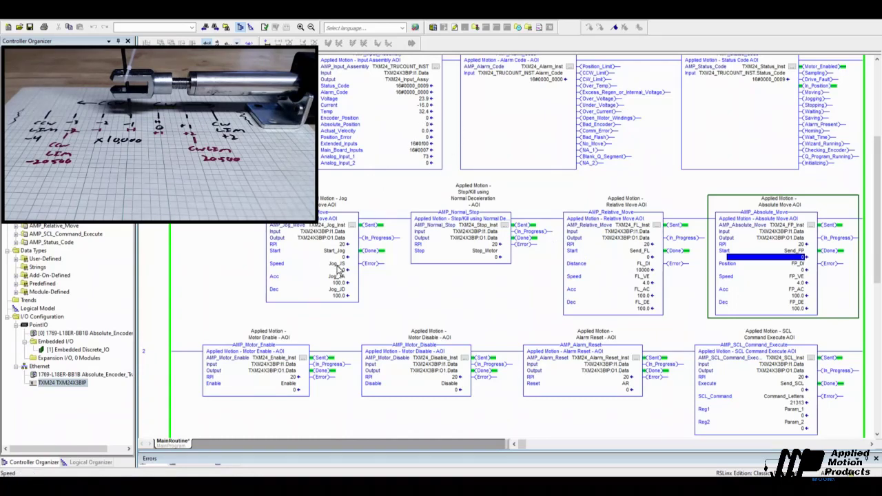
left_click(337, 258)
key("ctrl+t")
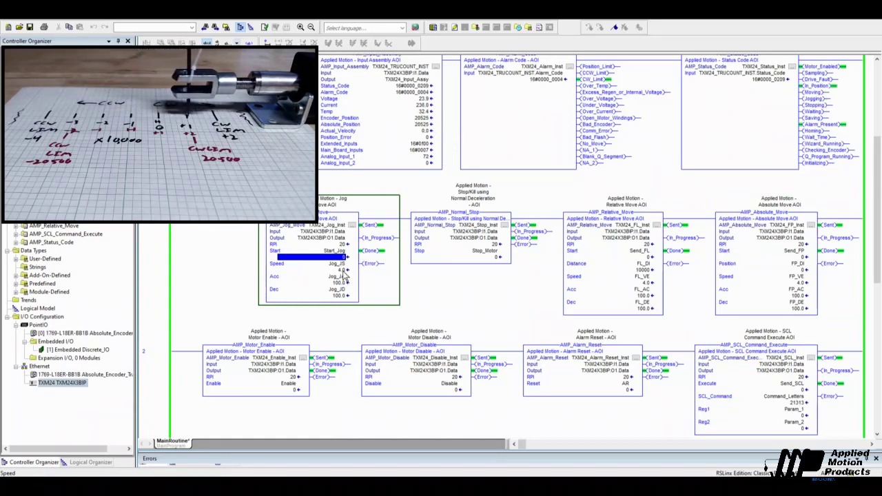
- Set the Jog Move speed to -4.0 and start the jog toward the counterclockwise limit
left_click(337, 265)
left_click(336, 276)
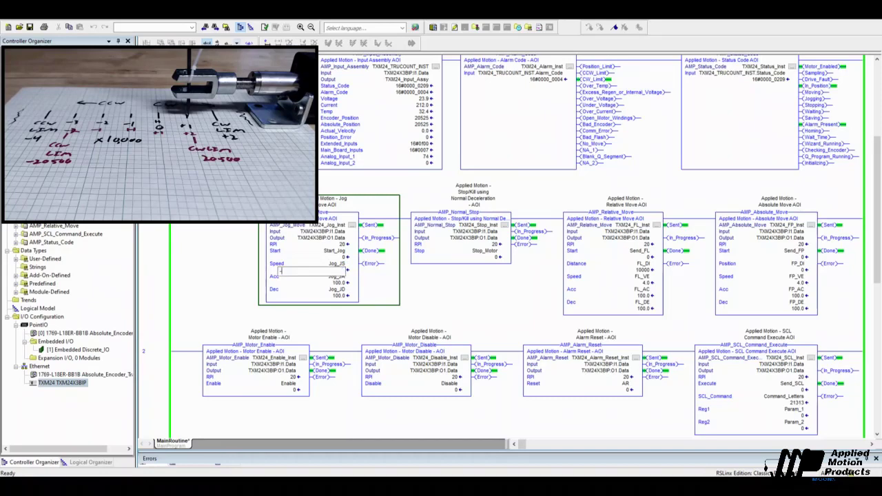
left_click(342, 258)
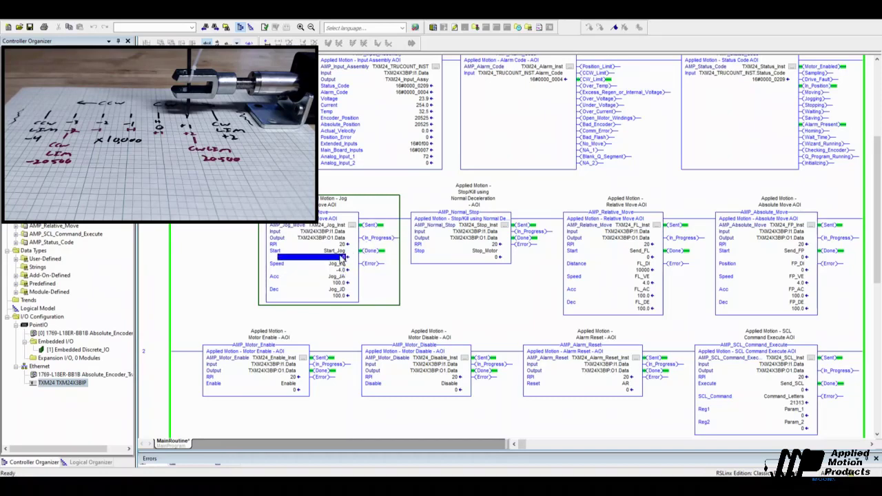
key("ctrl+t")
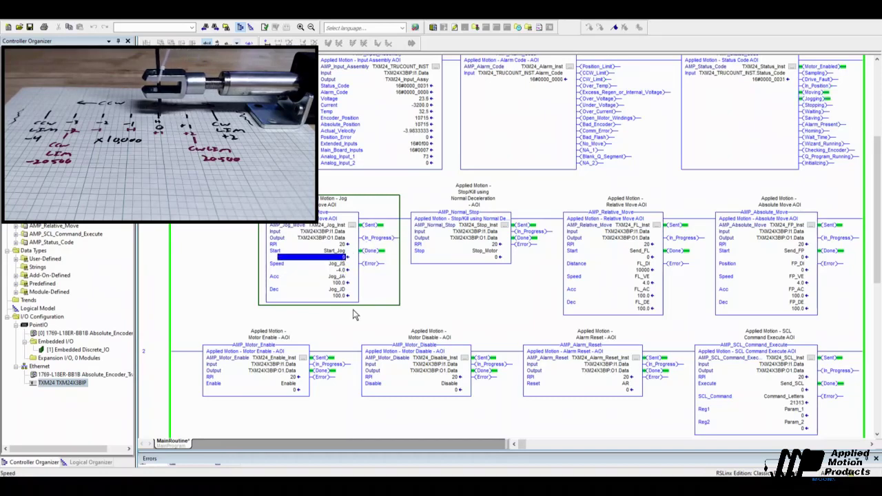